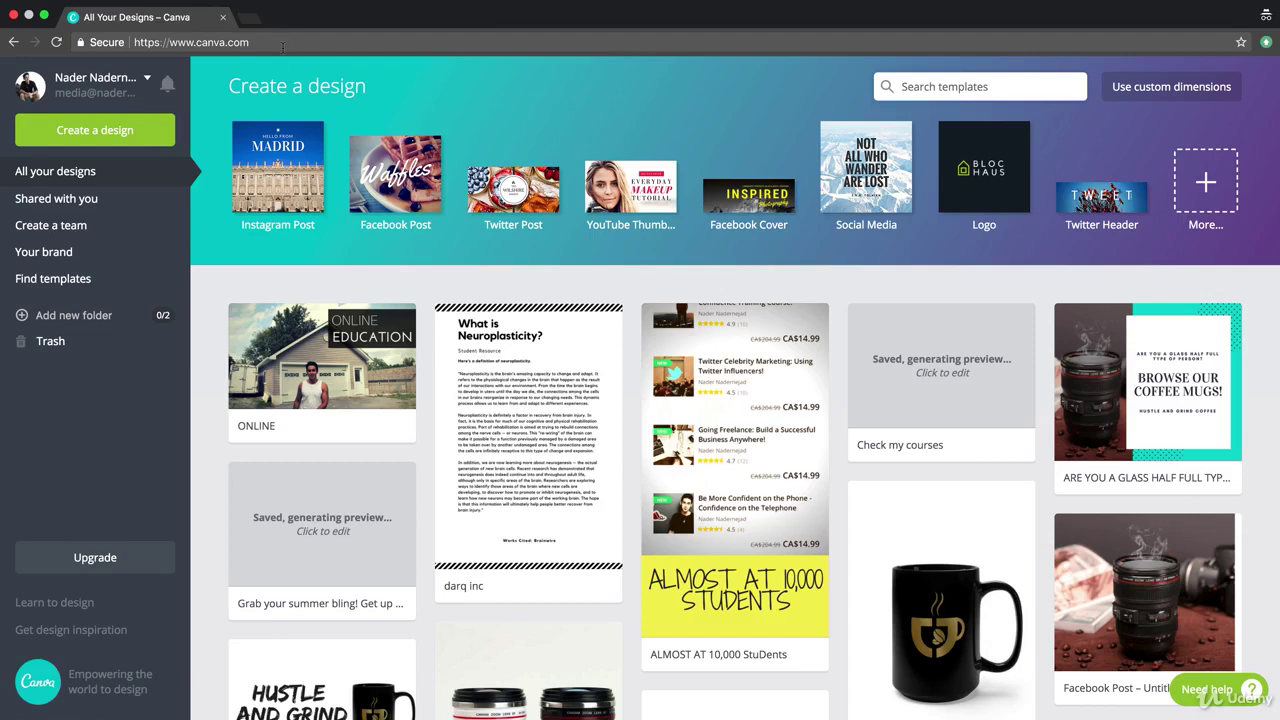
- Start a blank Instagram Post design titled Untitled Design and look over the Canva layouts list
click(131, 42)
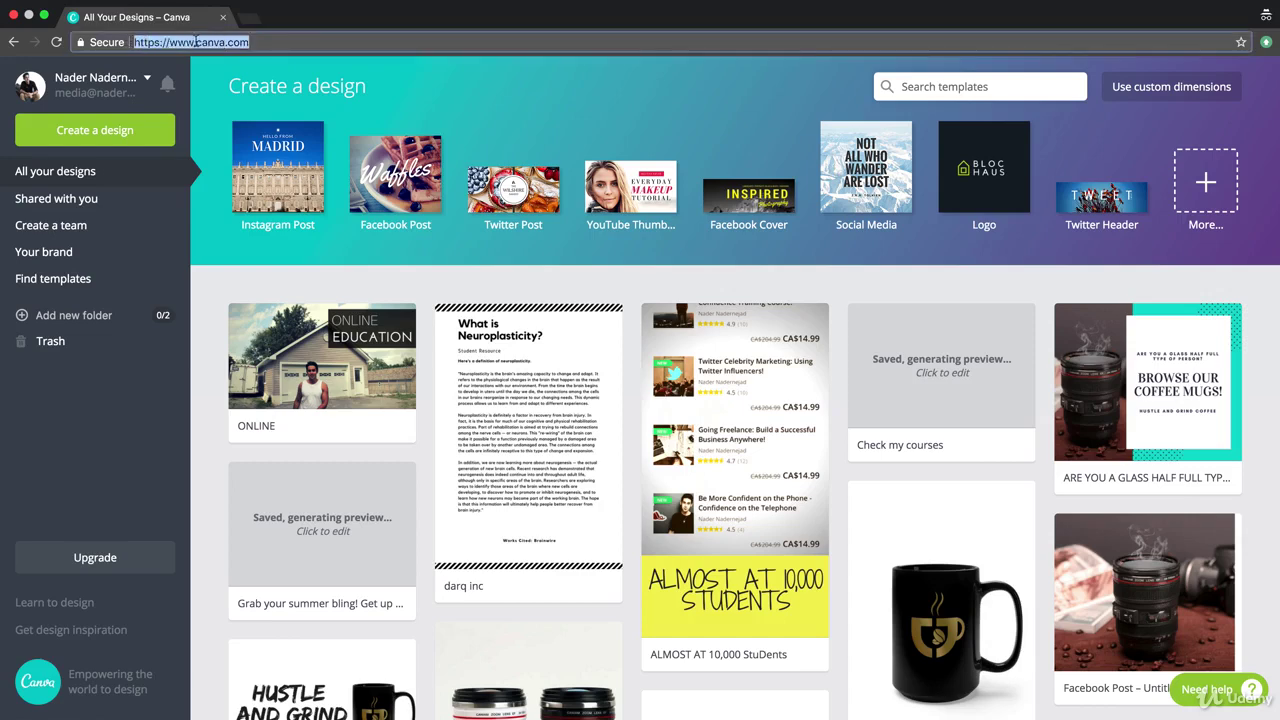
key(Right)
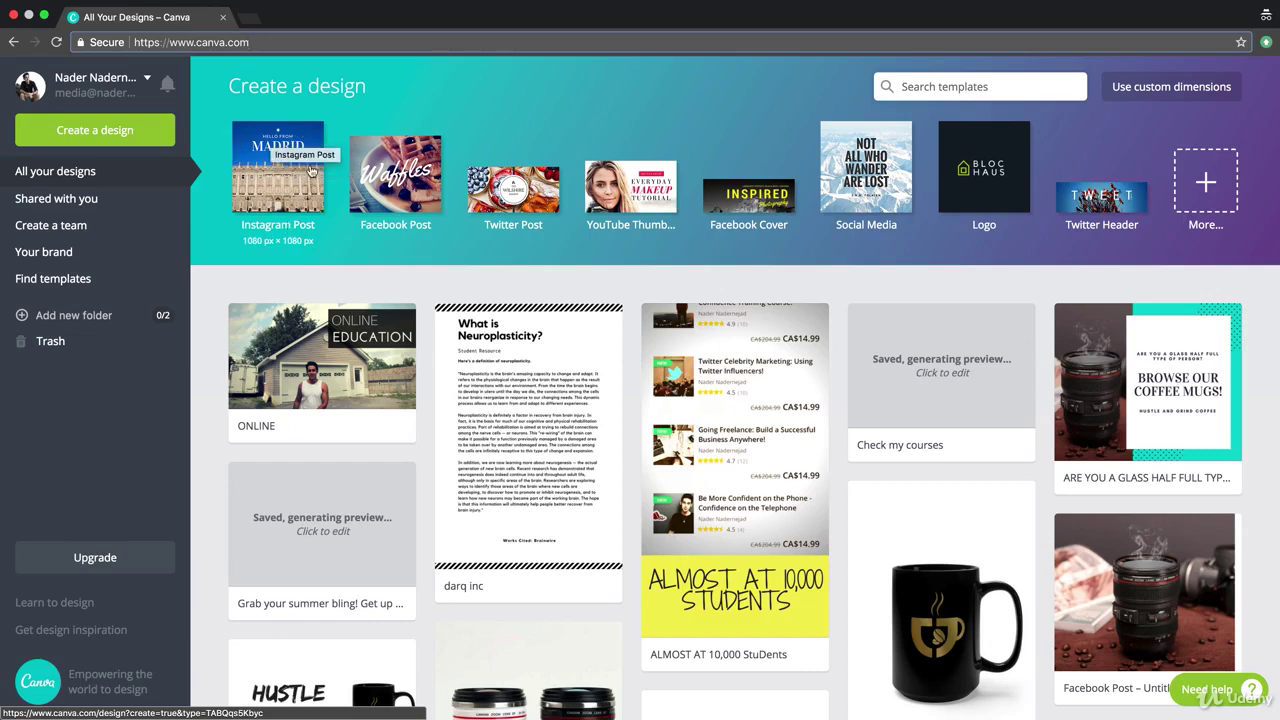
click(272, 42)
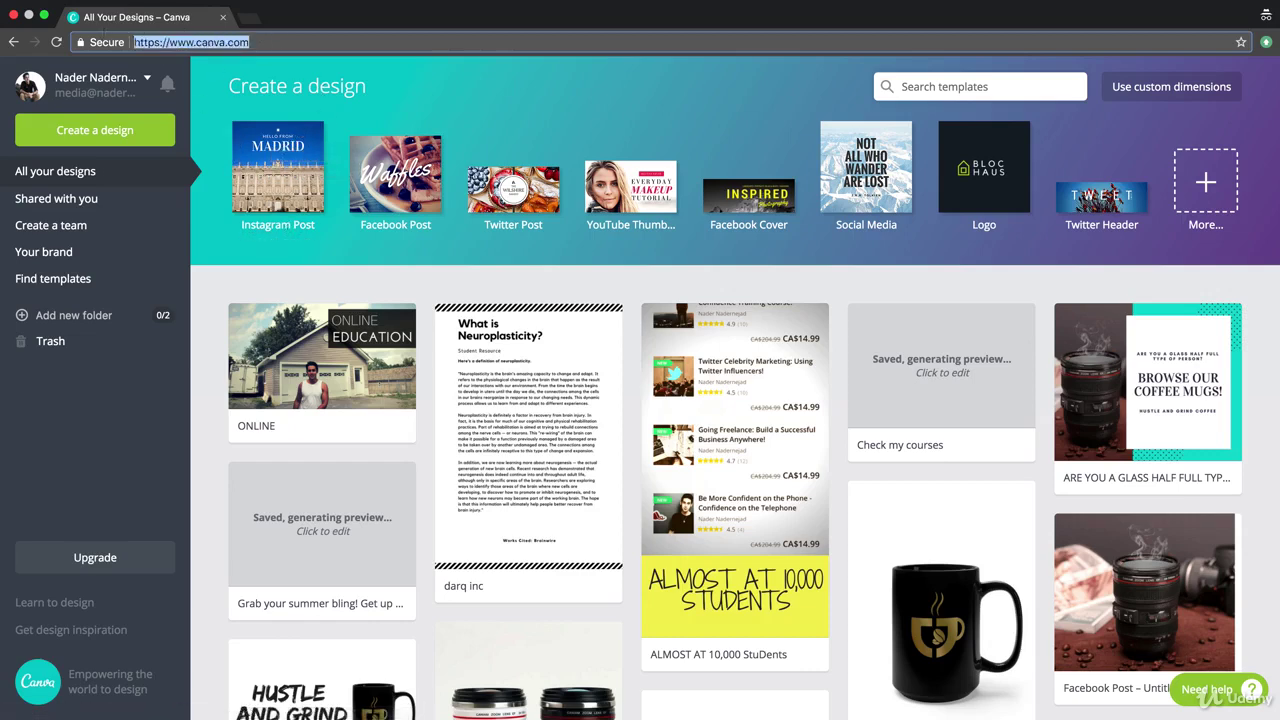
click(306, 37)
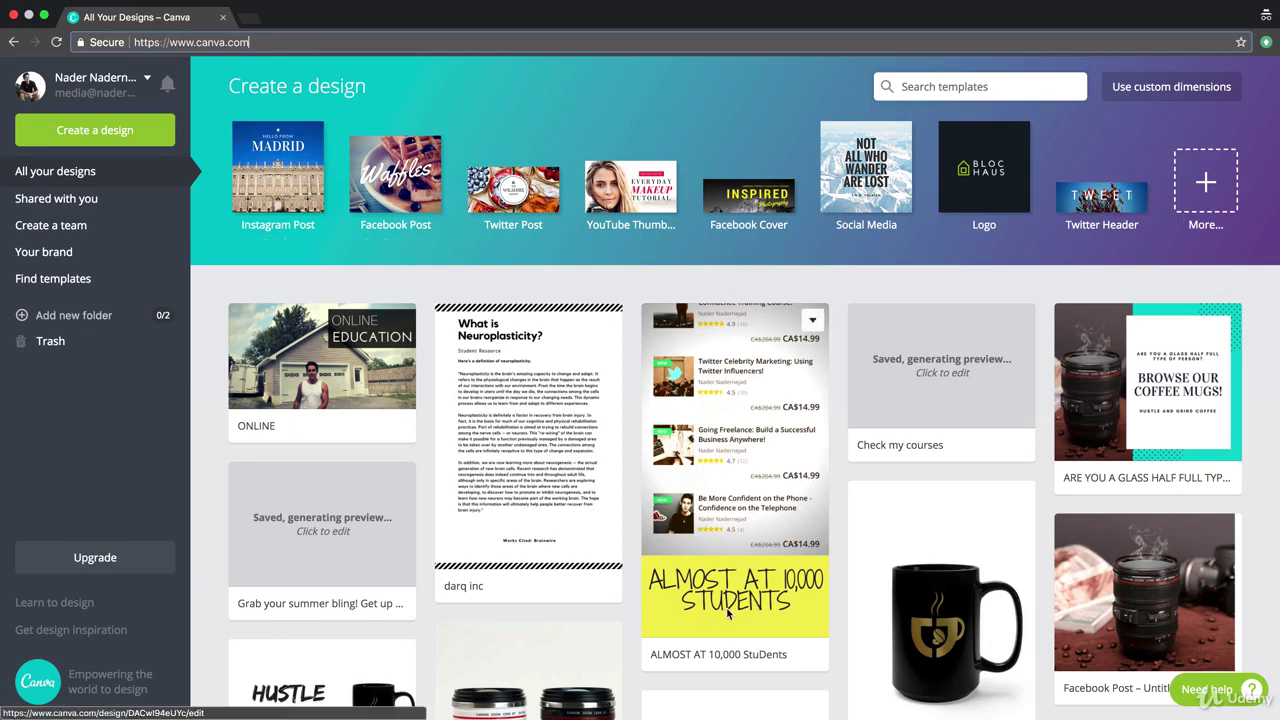
scroll(678, 498, down, 1)
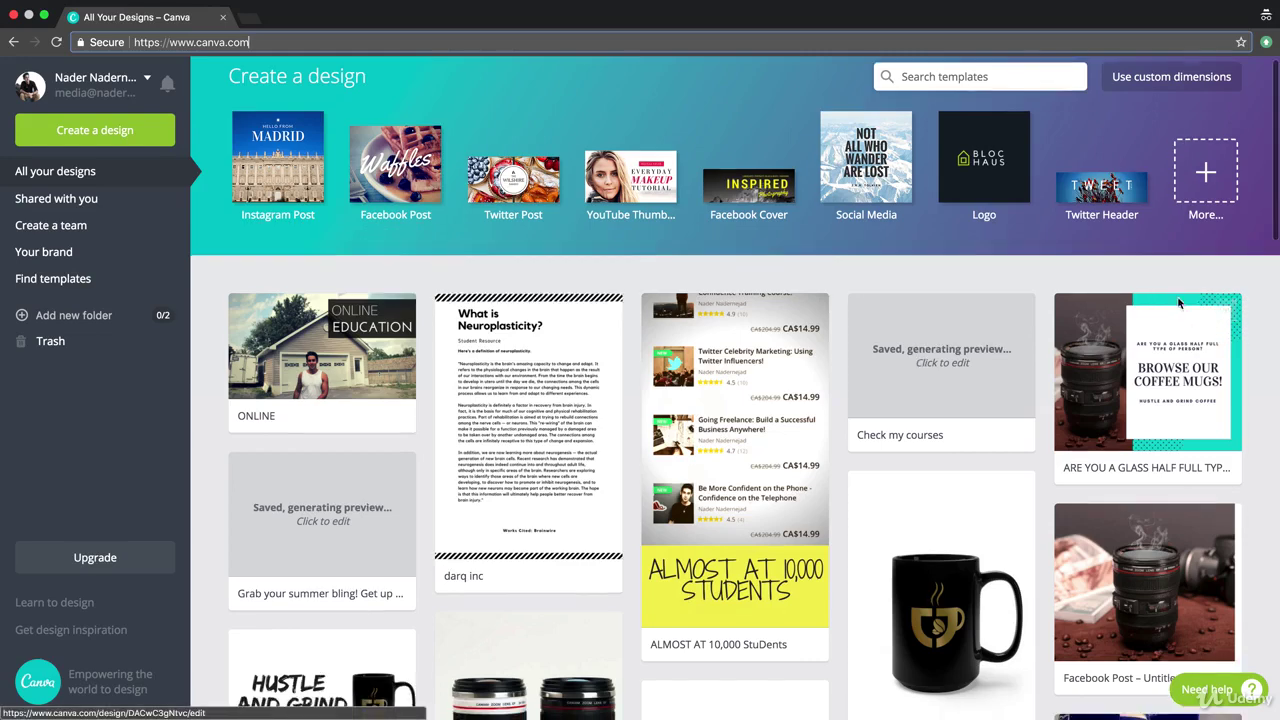
scroll(678, 500, up, 1)
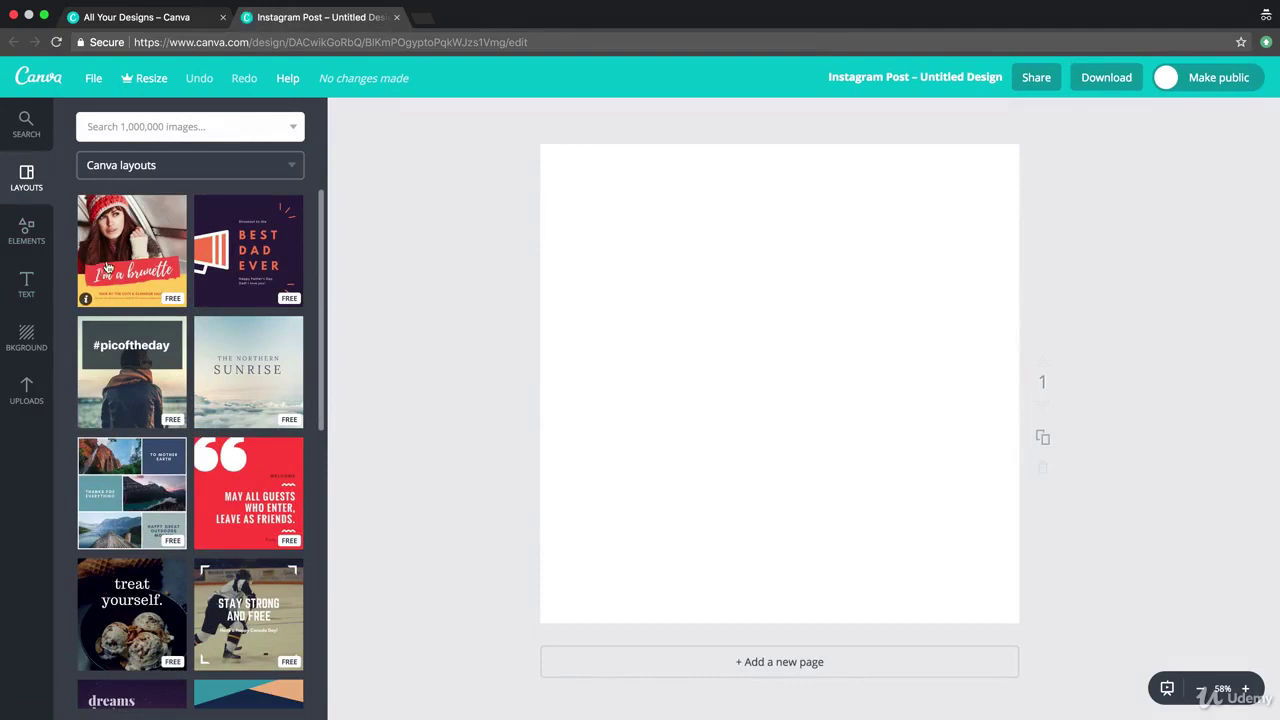
- Apply the knit-hat 'I'm a brunette' layout and retype its headline as 'Buy a hat'
click(154, 242)
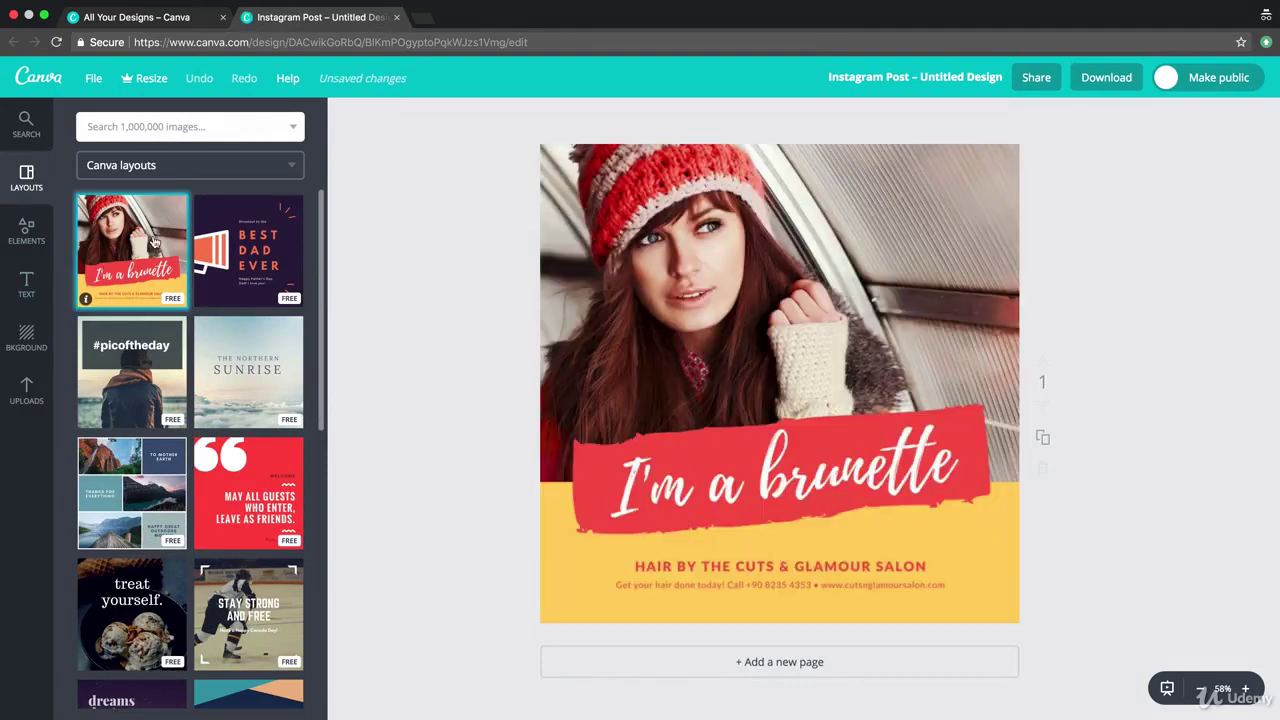
double_click(865, 472)
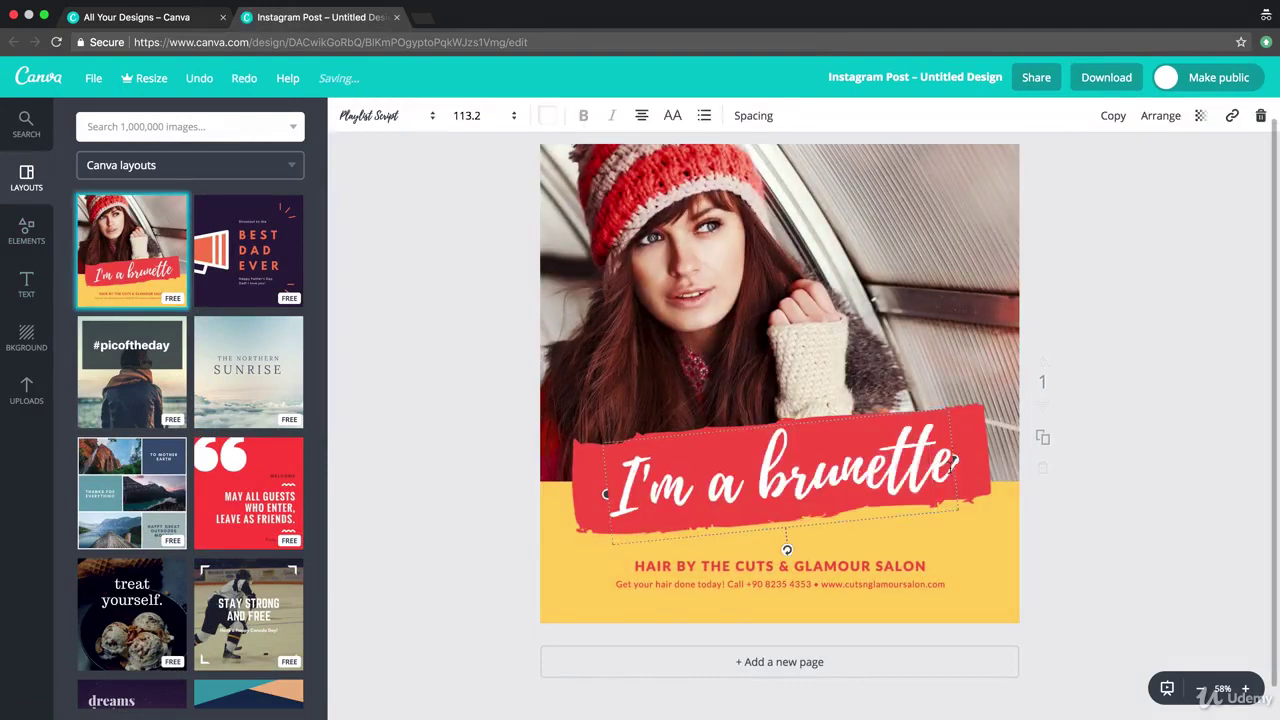
click(795, 461)
drag(952, 465, 609, 464)
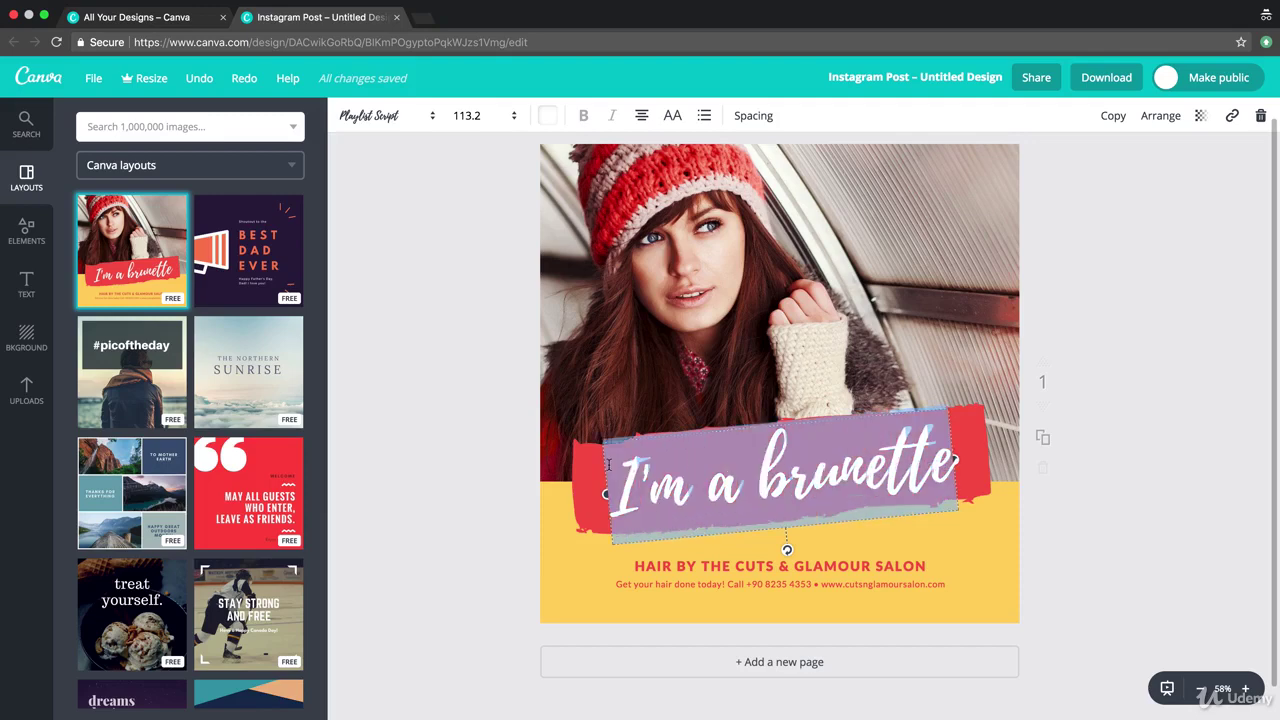
text(G)
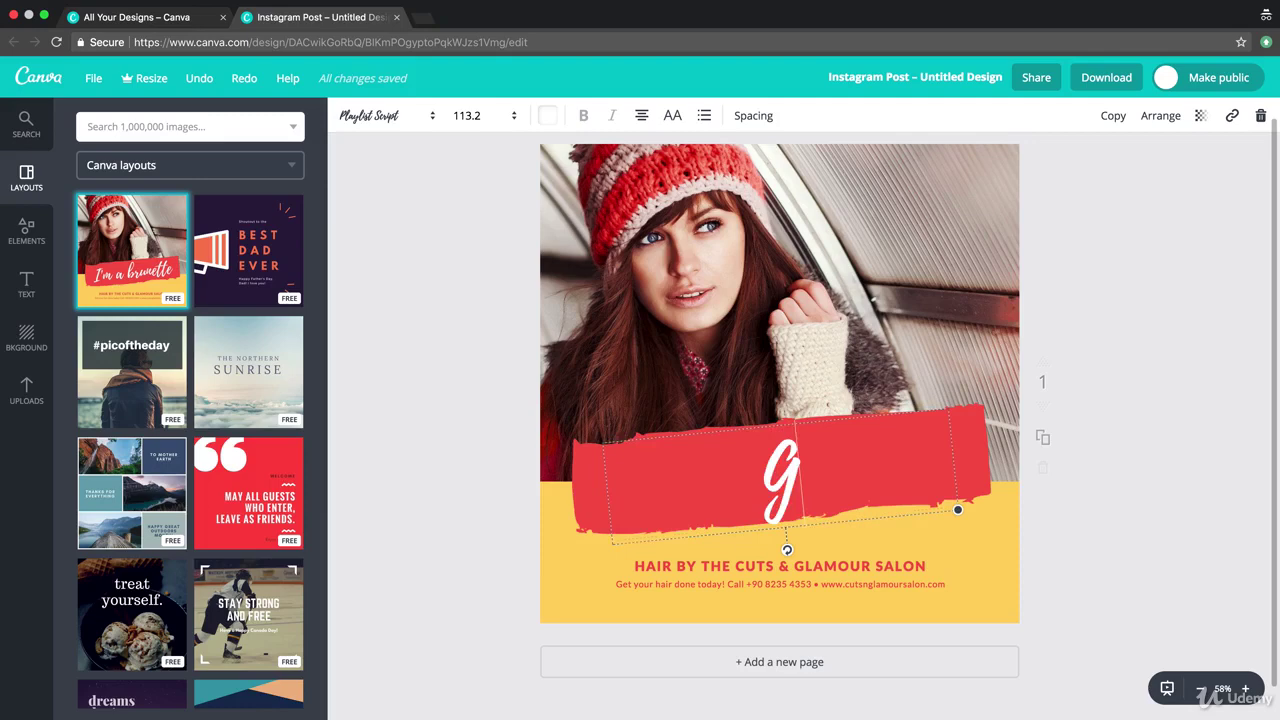
key(BackSpace)
text(By)
key(BackSpace)
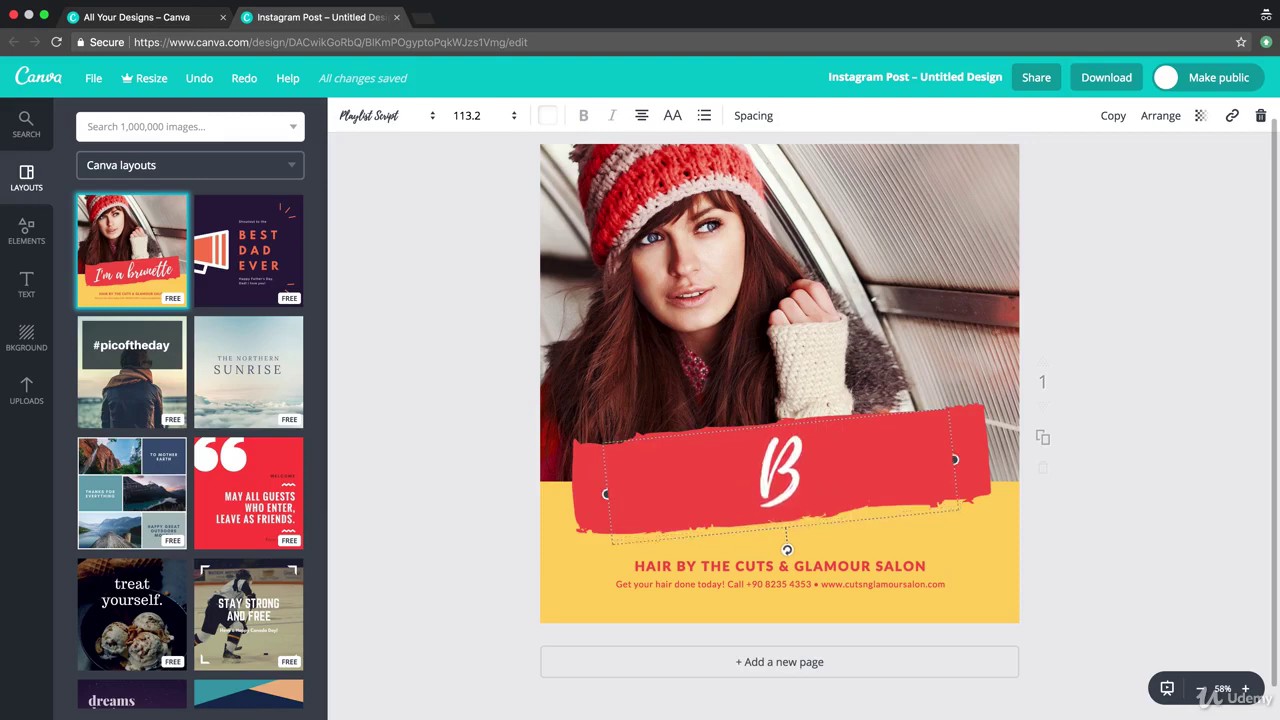
text(uy . a)
key(BackSpace)
- Finish the headline and replace 'HAIR BY THE CUTS & GLAMOUR SALON' with 'LIMITED SUPPLY AVAILABLE'
text(a hat)
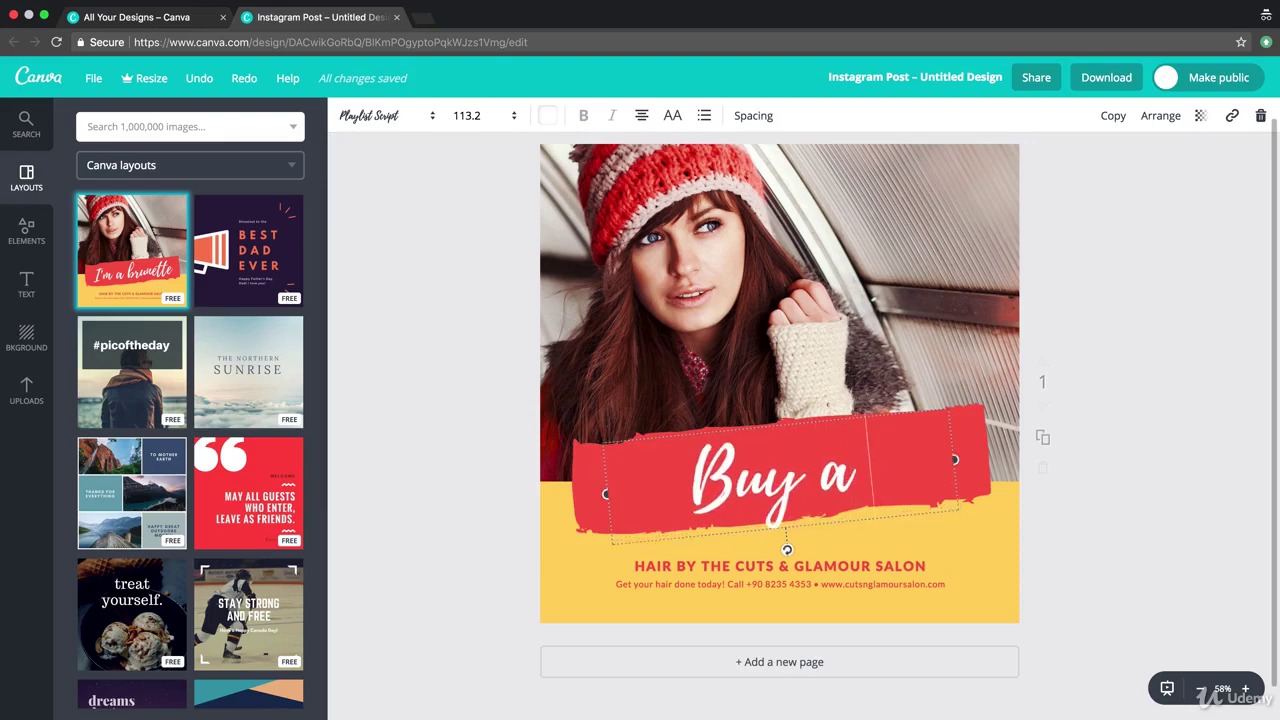
click(846, 563)
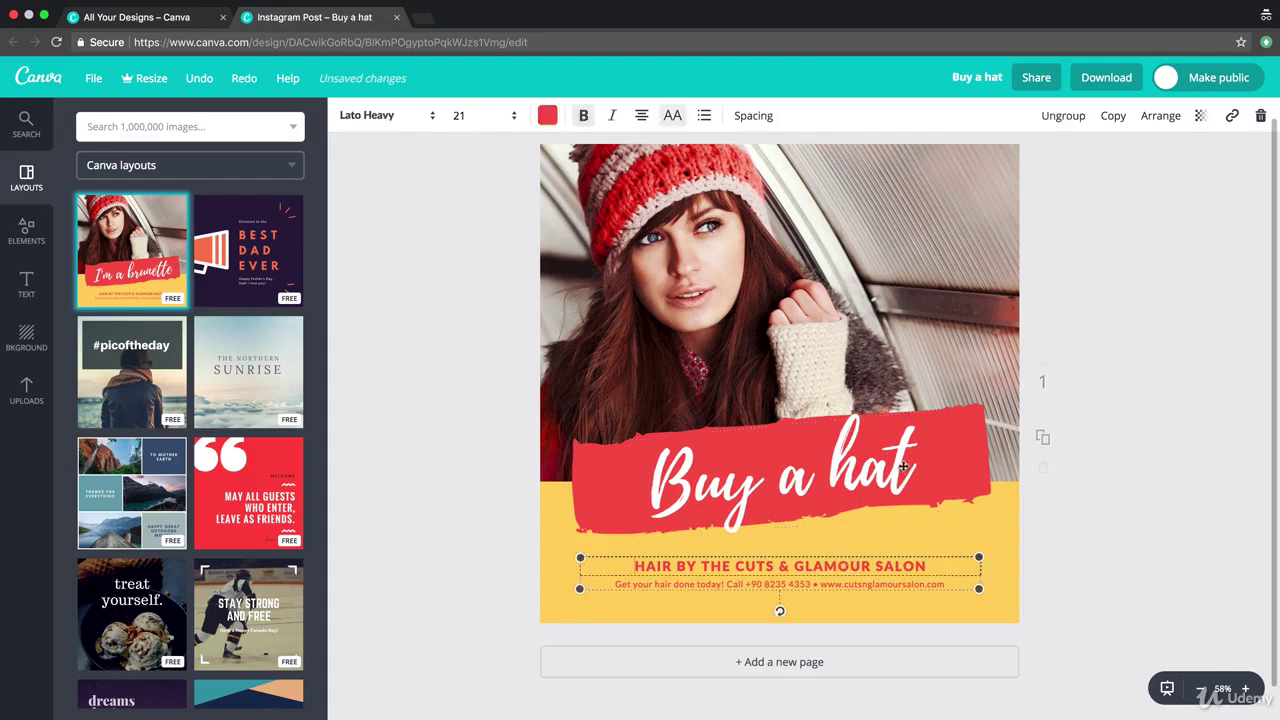
drag(894, 563, 589, 557)
text(LIMIT)
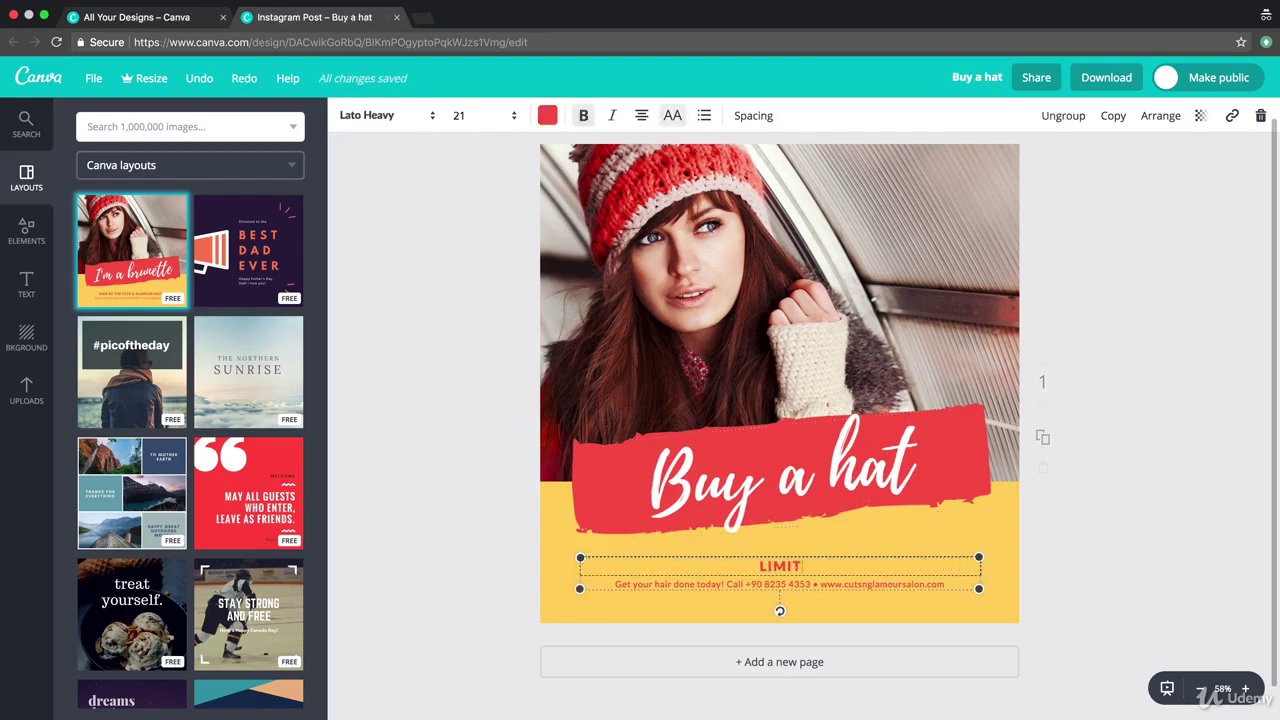
text(ED SUPPLY AVAILABLE)
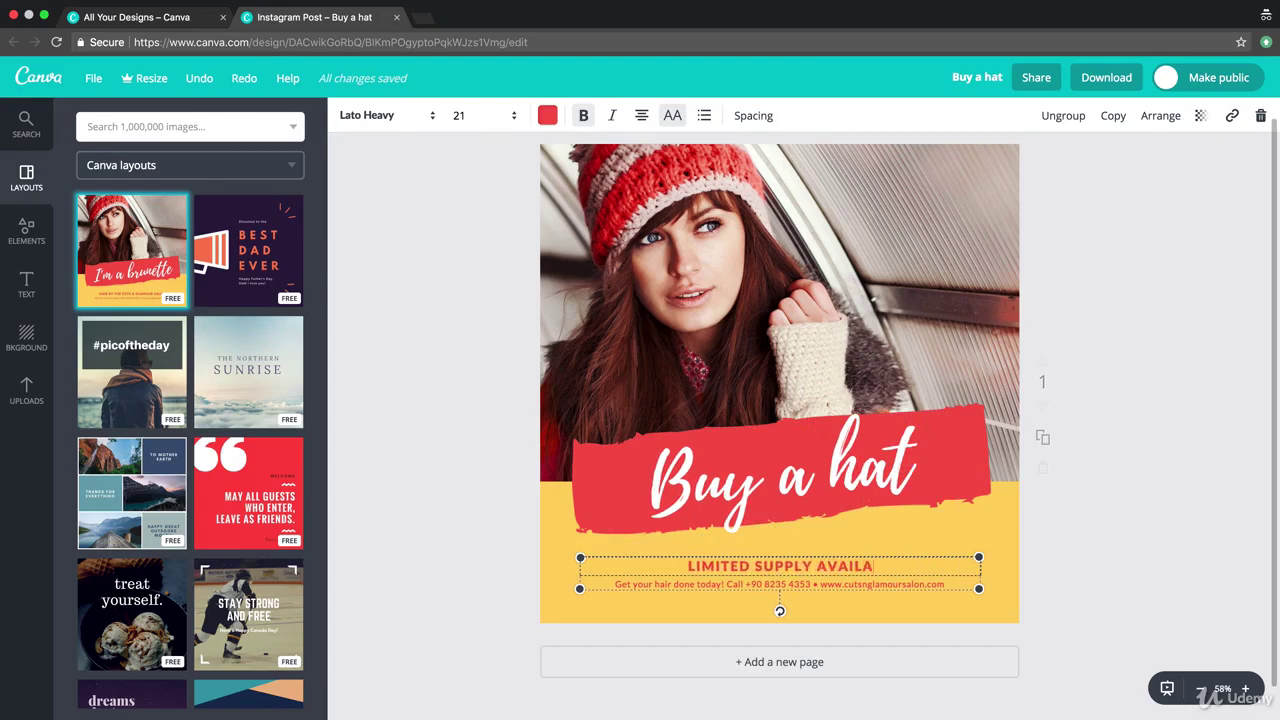
double_click(683, 584)
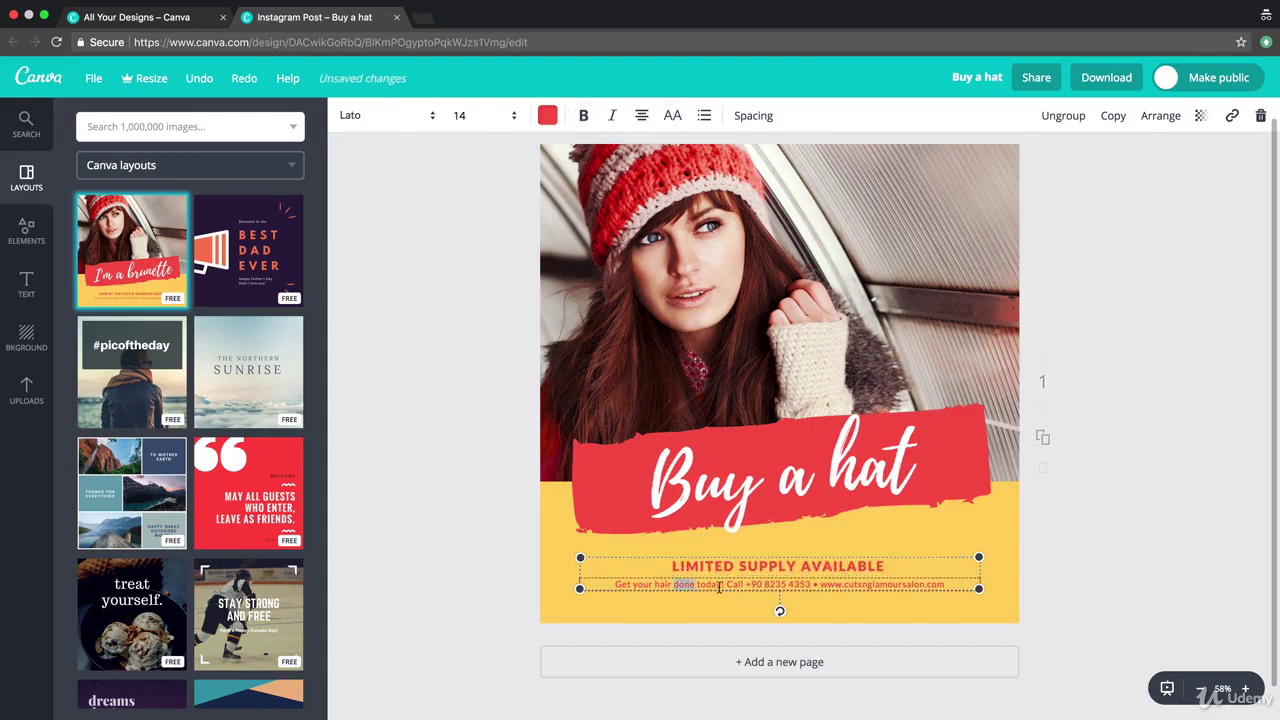
drag(743, 588, 848, 598)
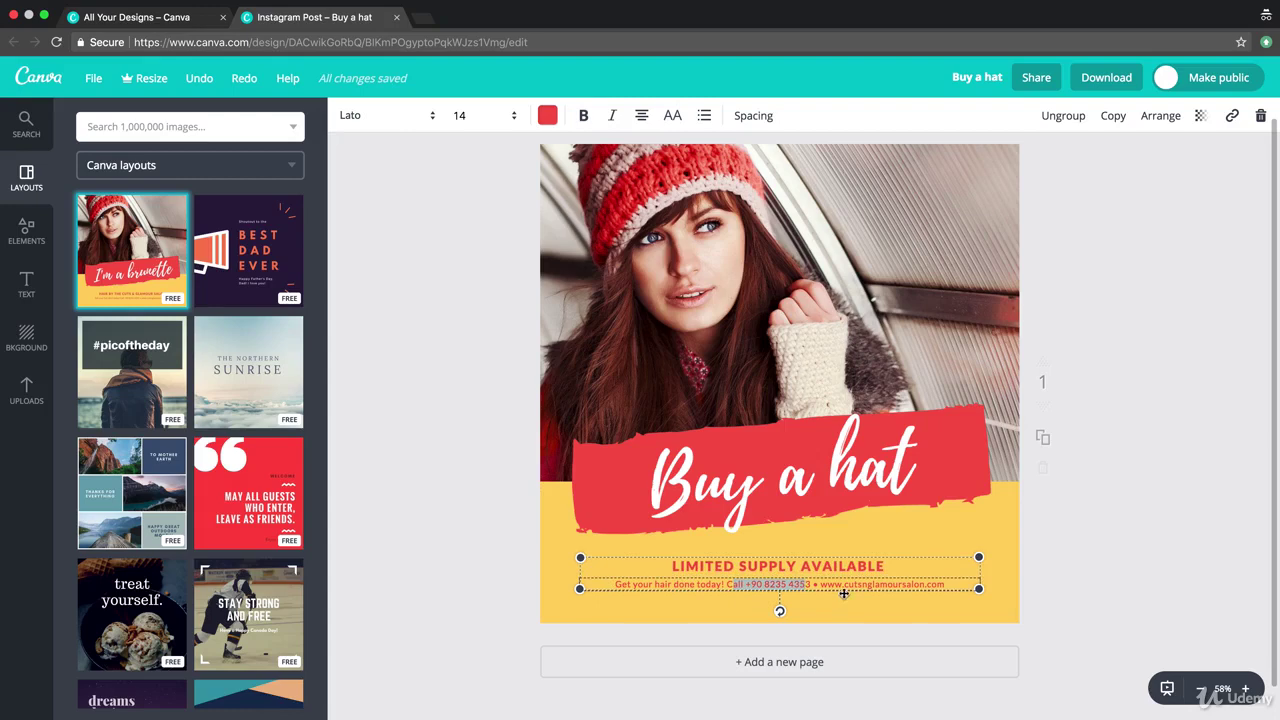
click(828, 588)
click(1194, 520)
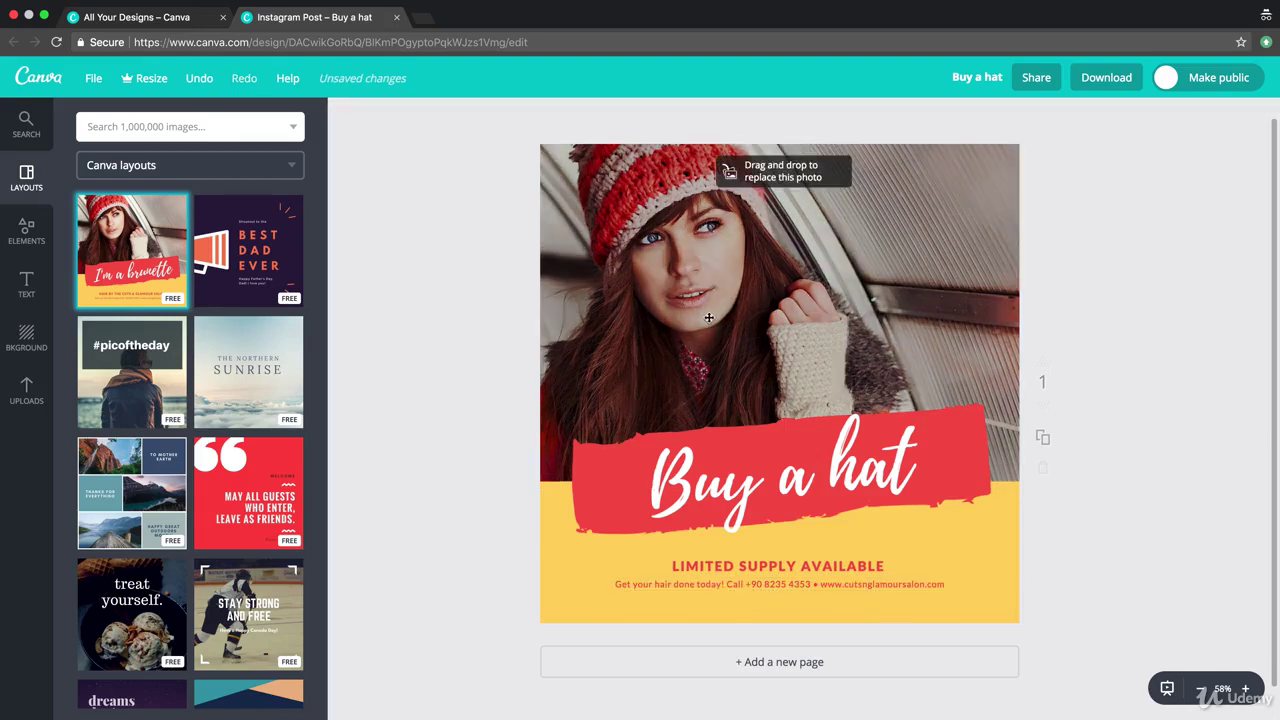
- Replace the page content with the red 'May all guests who enter, leave as friends.' layout
click(280, 520)
click(666, 404)
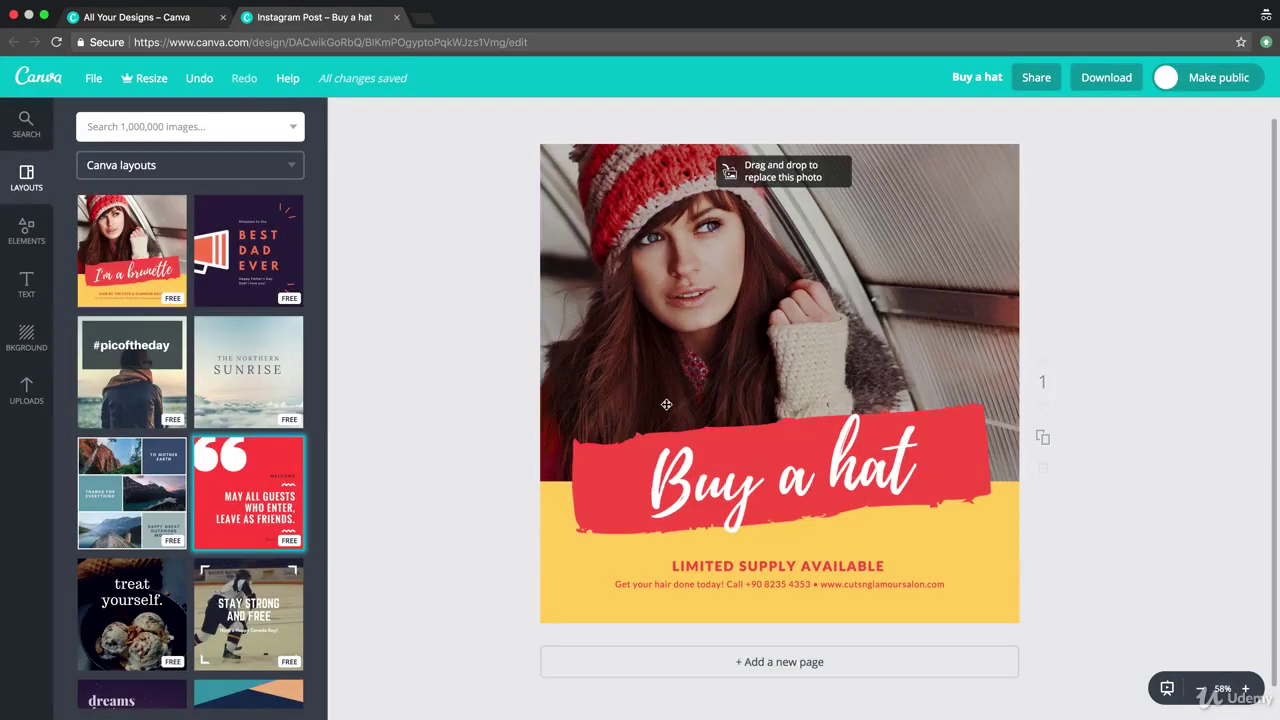
drag(290, 494, 723, 446)
click(714, 417)
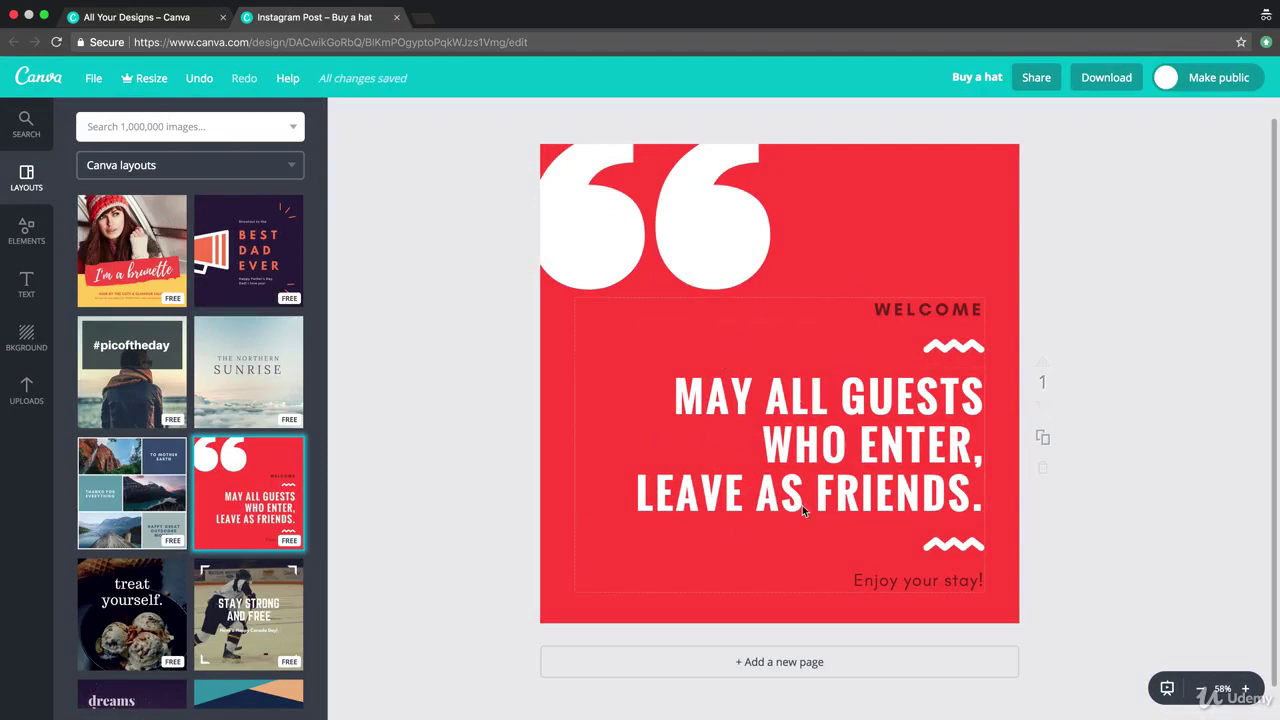
scroll(857, 657, down, 1)
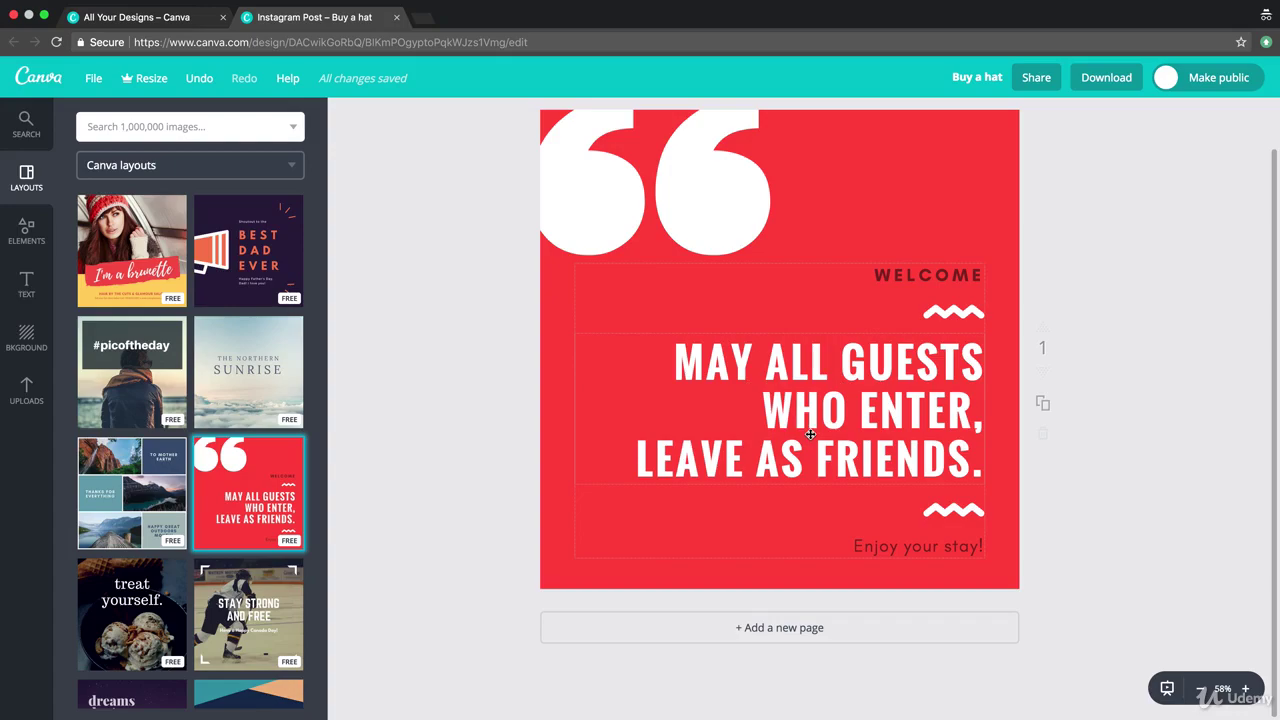
scroll(224, 357, down, 5)
scroll(224, 357, up, 5)
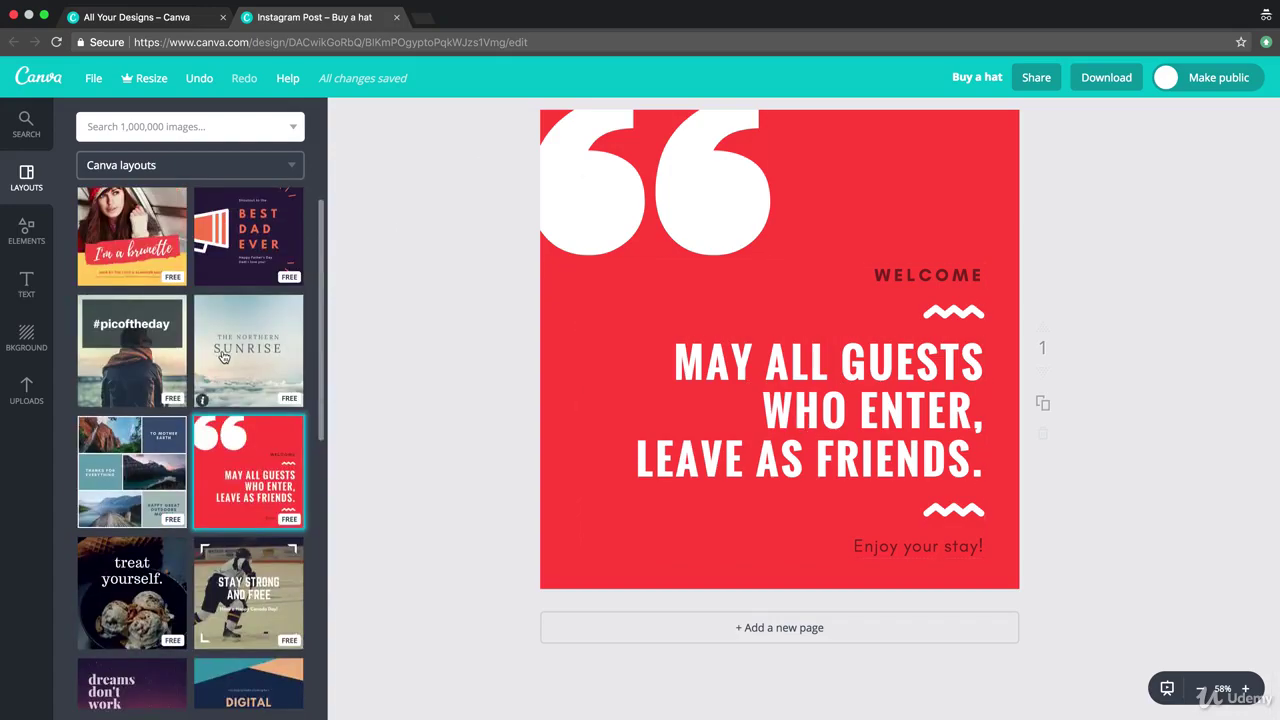
scroll(224, 357, down, 4)
- Try the Sunday Market and Twitter FOLLOW layouts, then settle on the maple-leaf O CANADA! layout
click(152, 520)
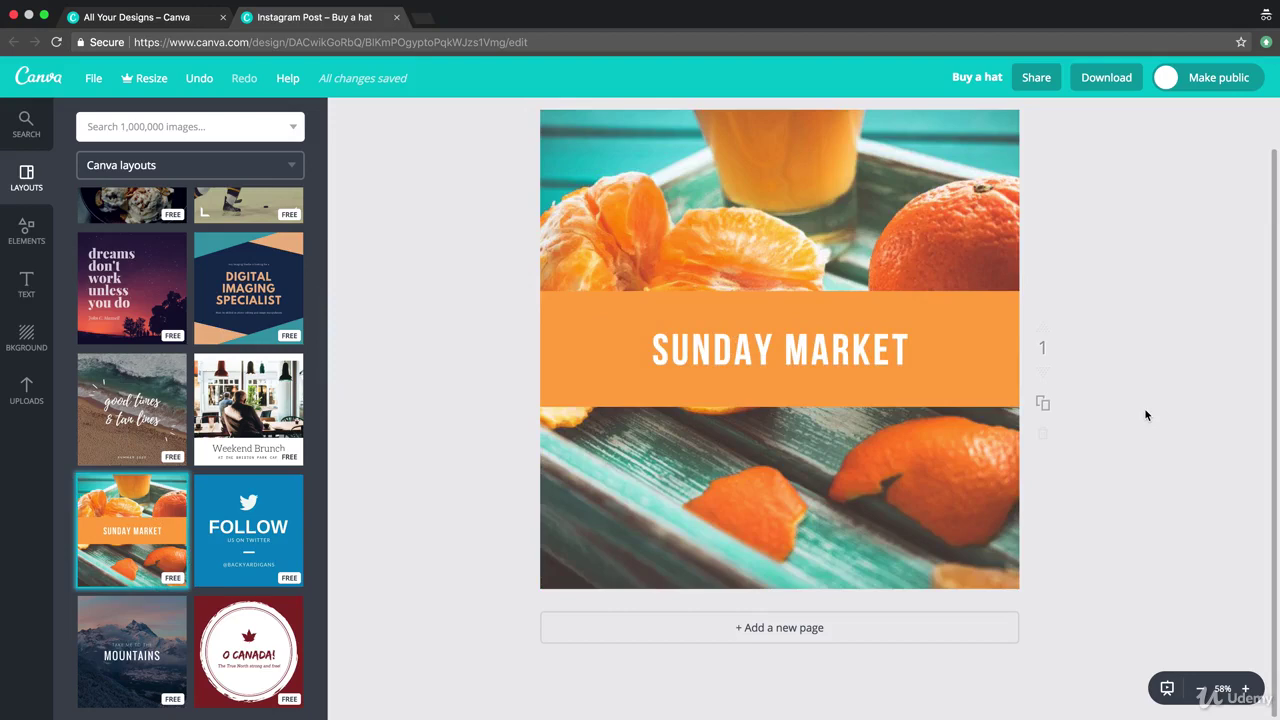
click(212, 527)
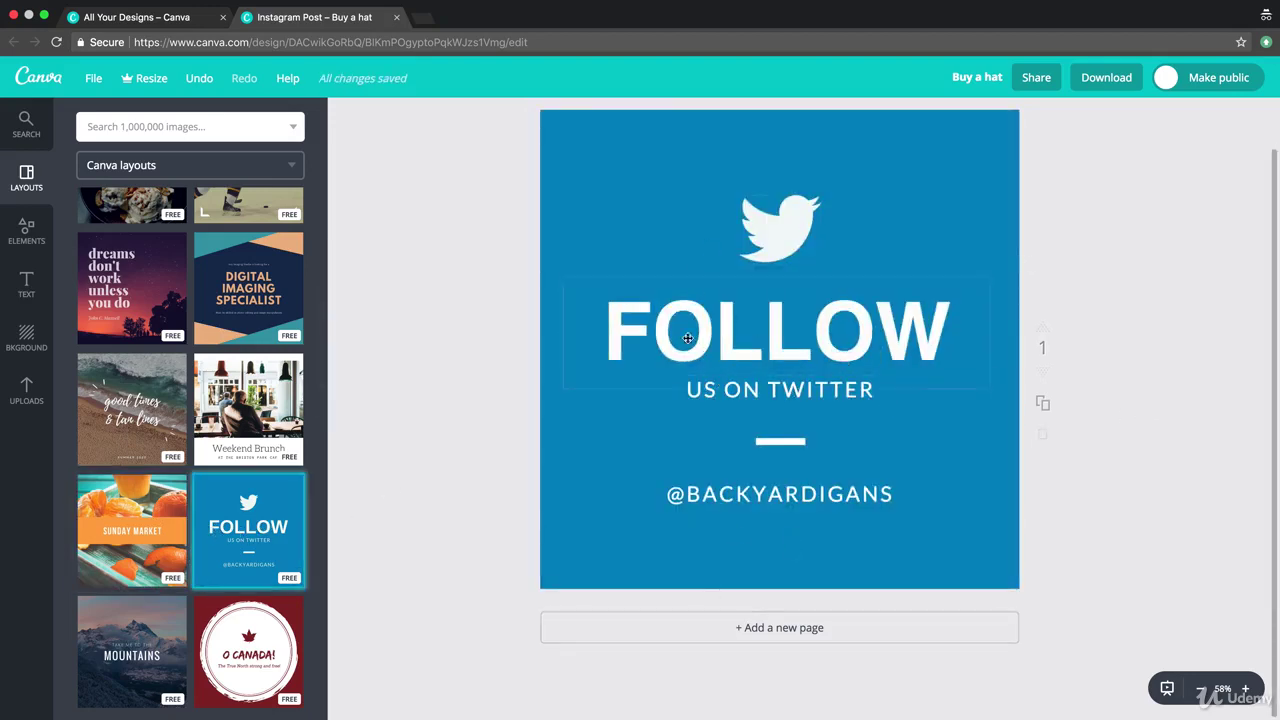
click(250, 645)
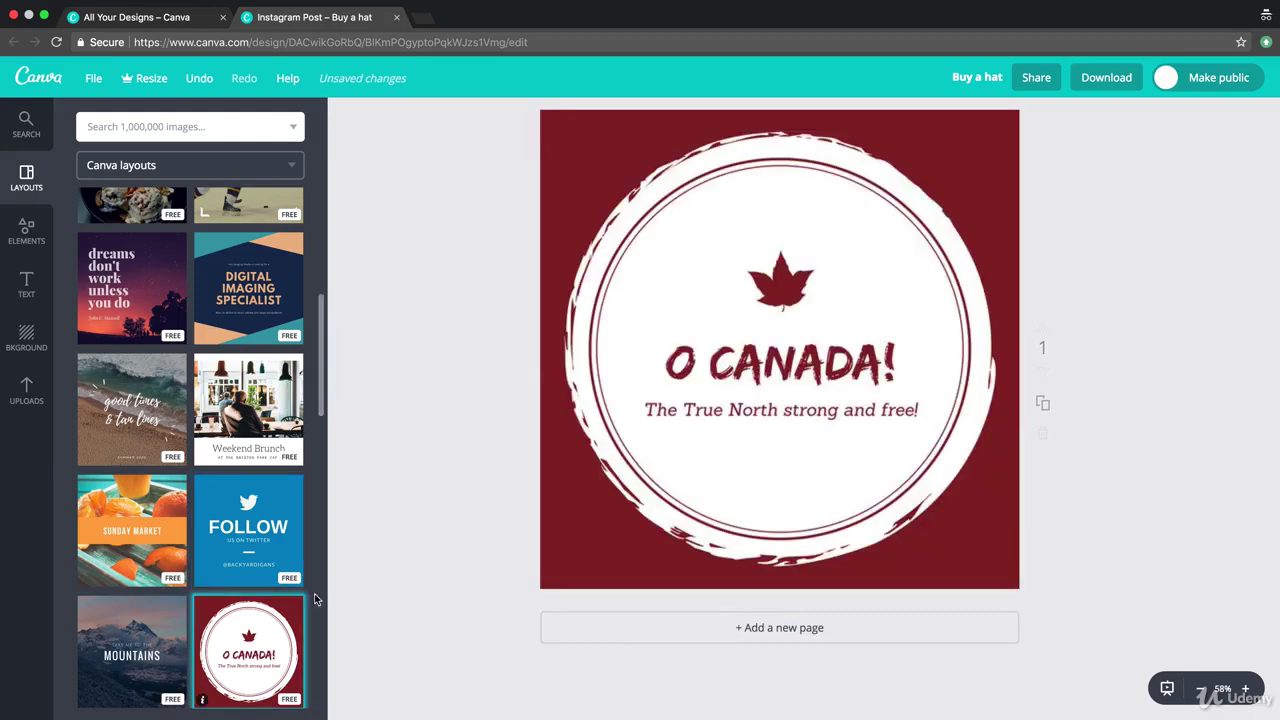
- Scroll up and down the layouts list looking for the Photography 101 sneakers layout
scroll(195, 382, up, 5)
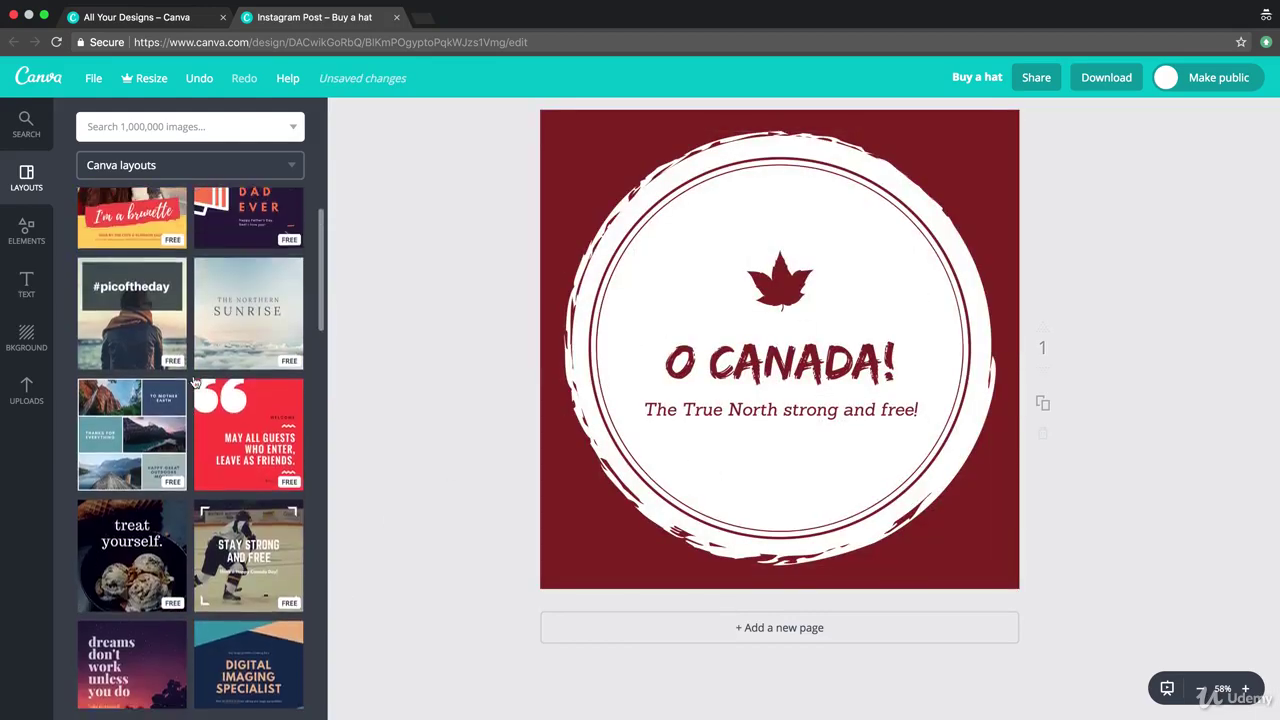
scroll(226, 362, down, 20)
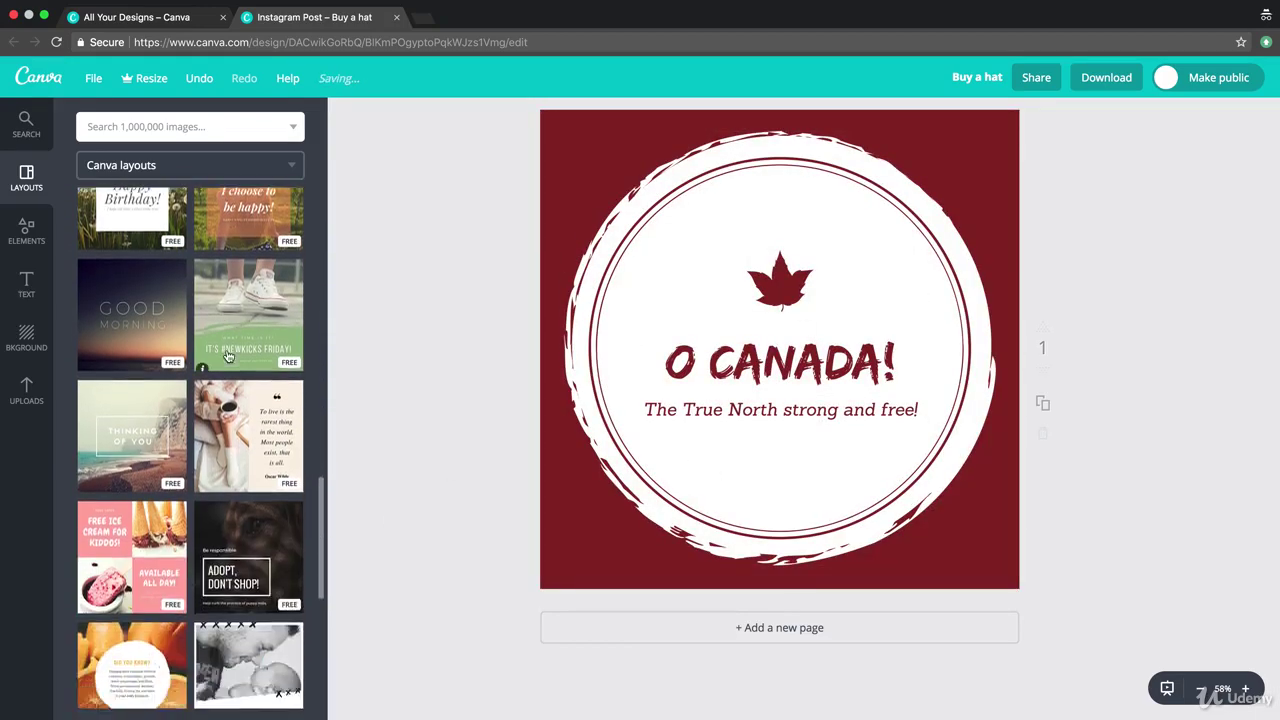
scroll(242, 357, down, 10)
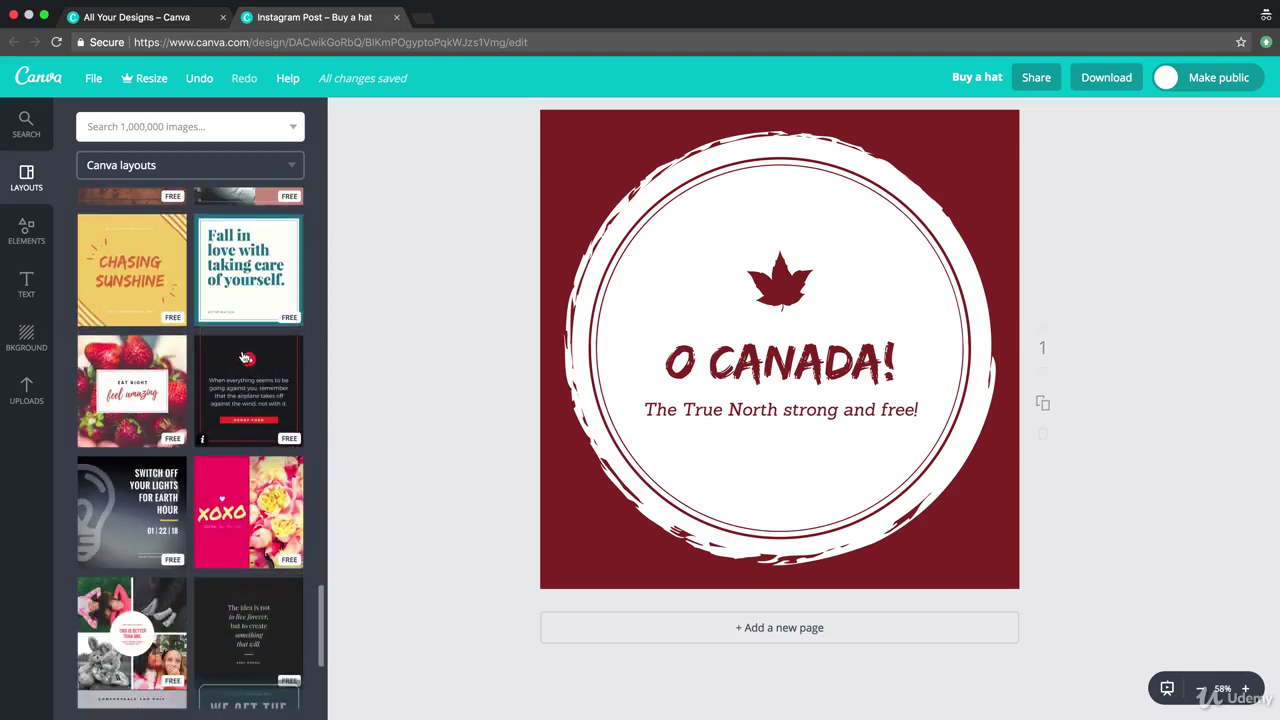
scroll(242, 357, down, 5)
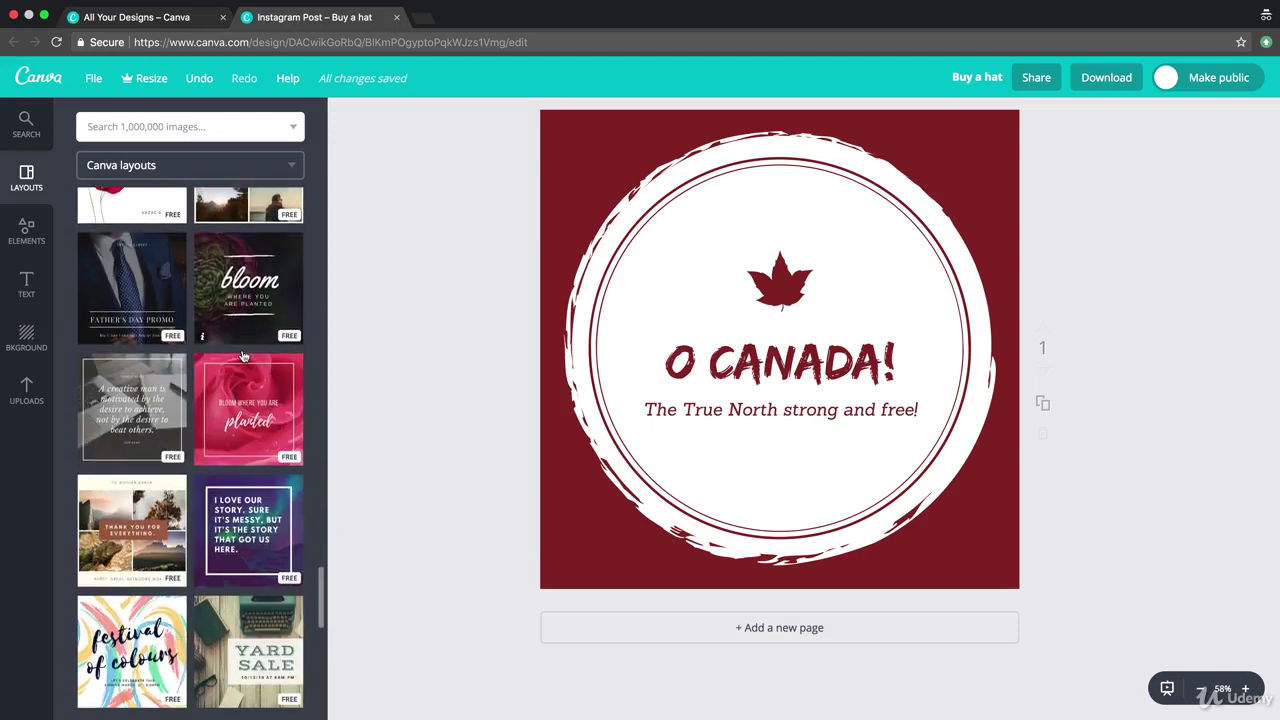
scroll(245, 412, down, 10)
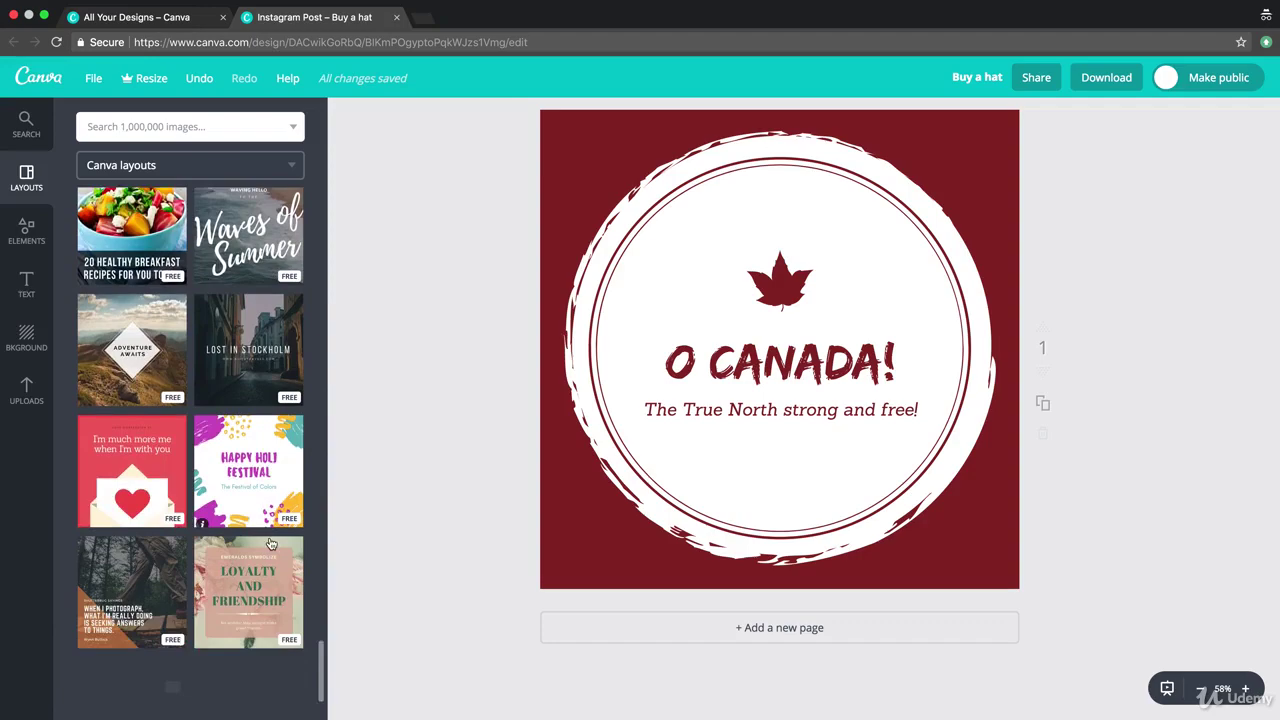
scroll(270, 543, down, 10)
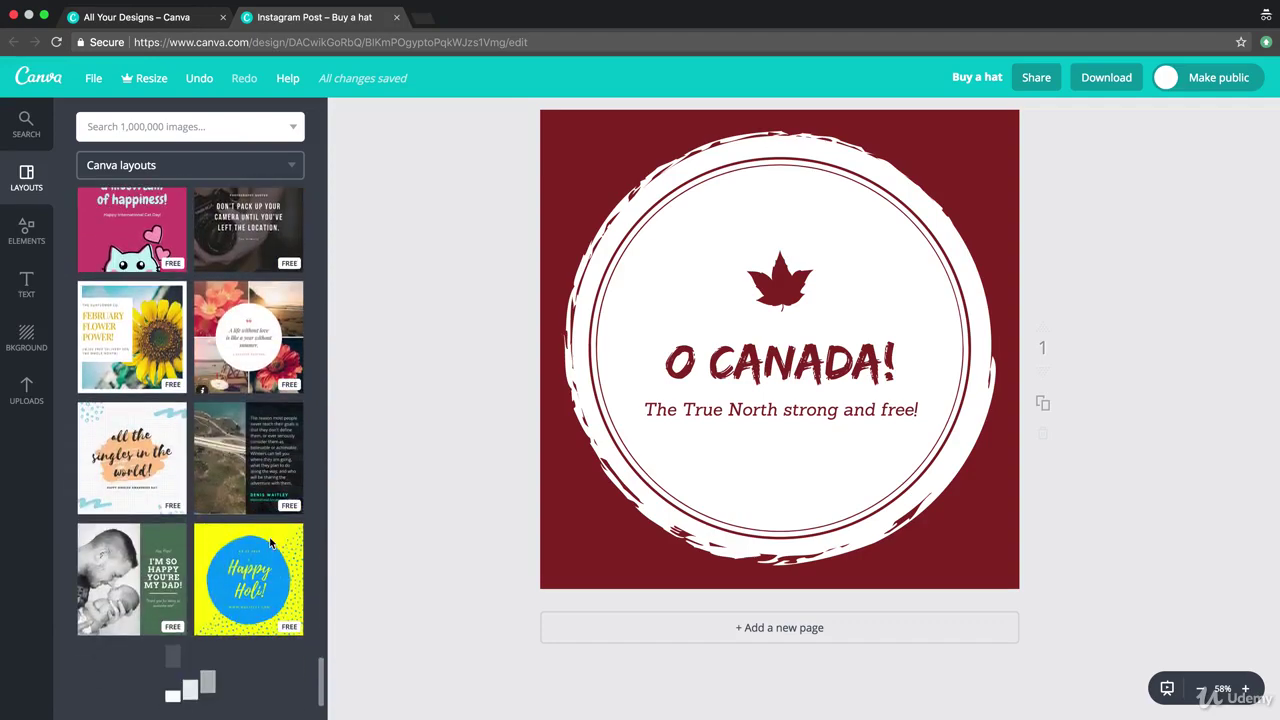
scroll(270, 543, up, 5)
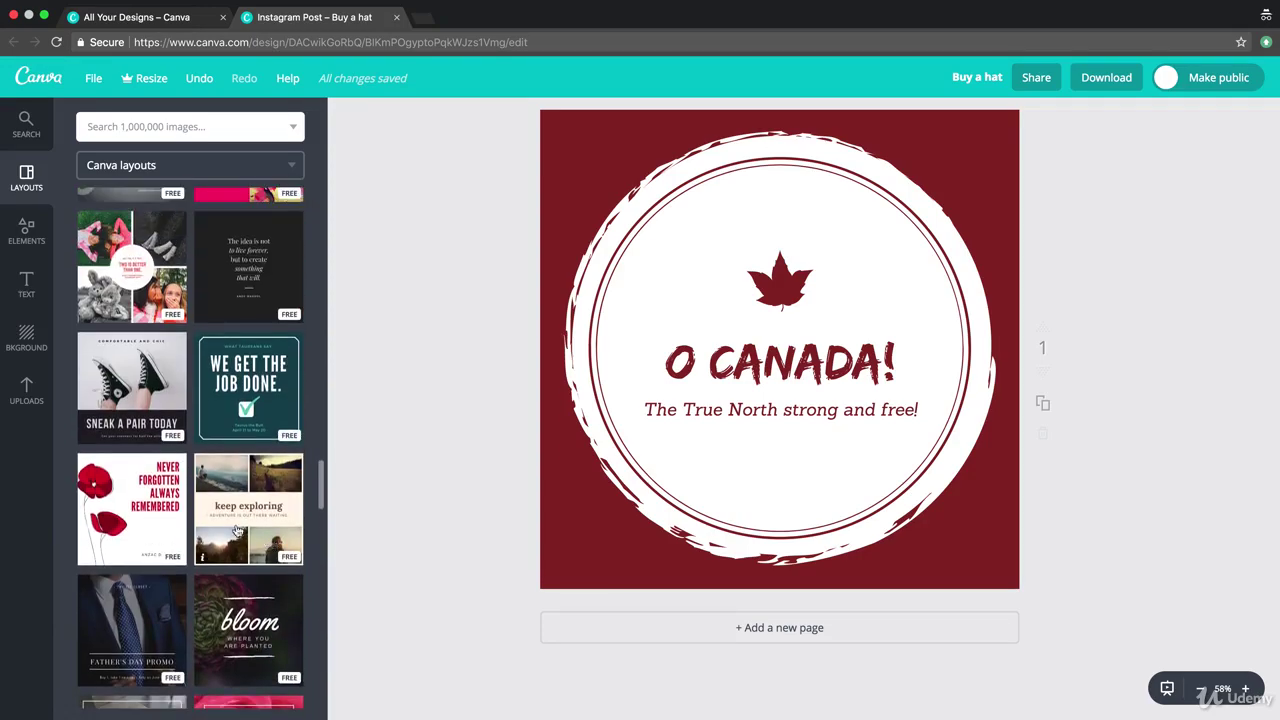
scroll(213, 540, up, 4)
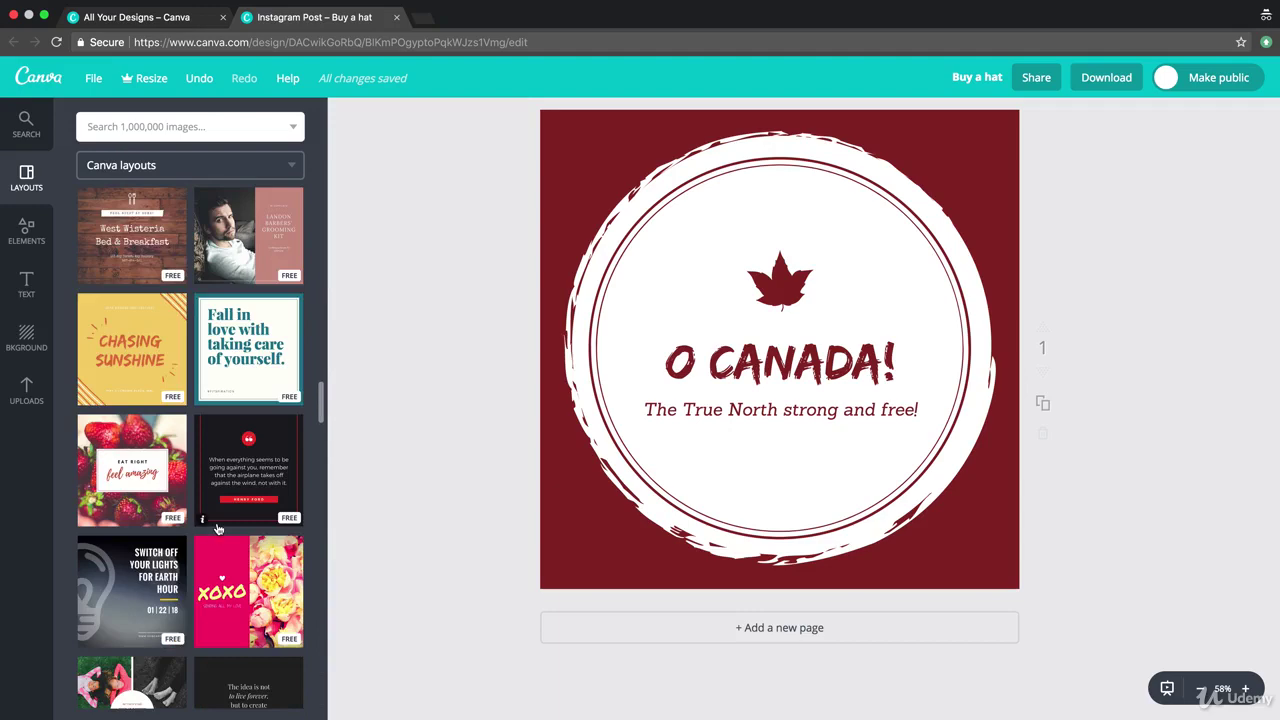
scroll(208, 540, up, 5)
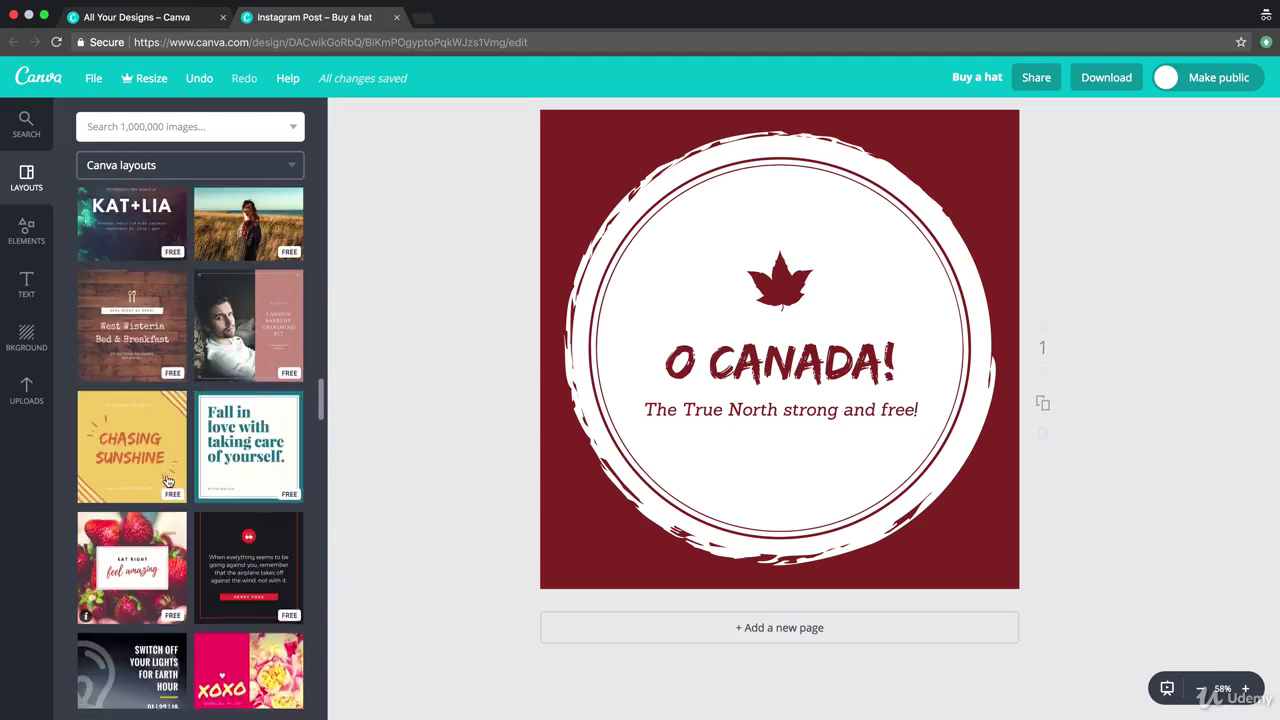
scroll(213, 445, up, 10)
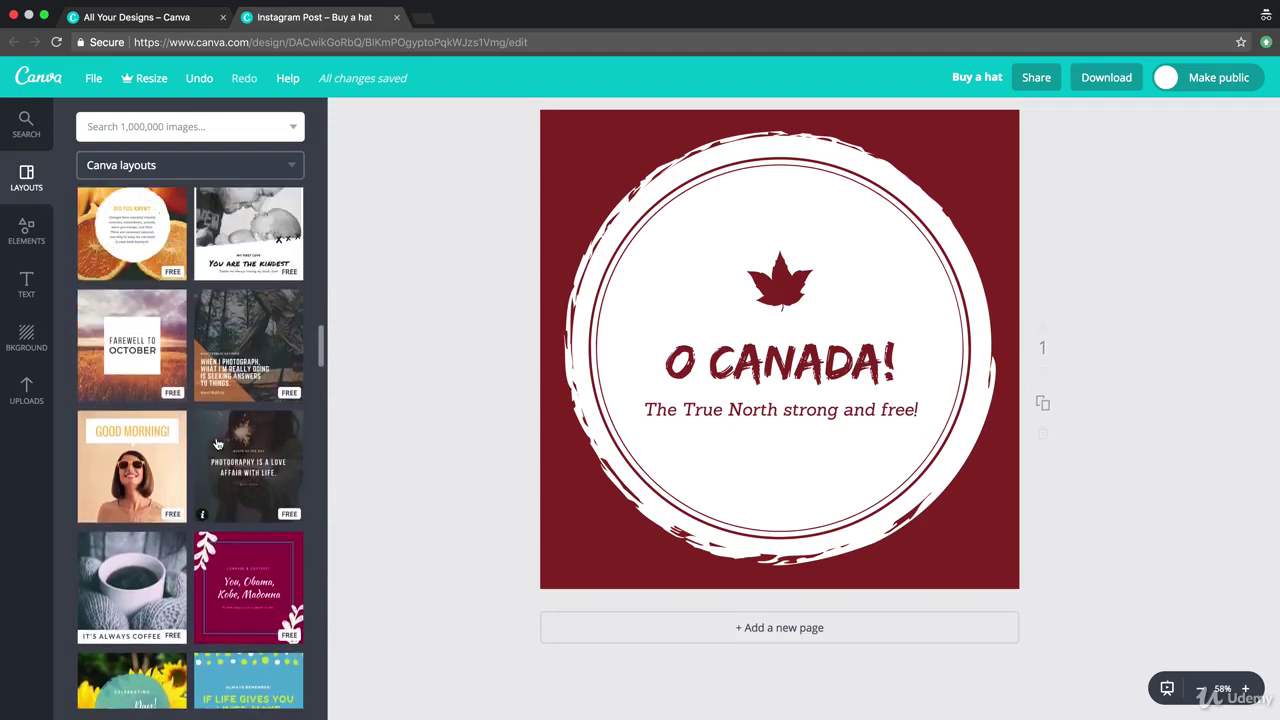
scroll(215, 443, up, 15)
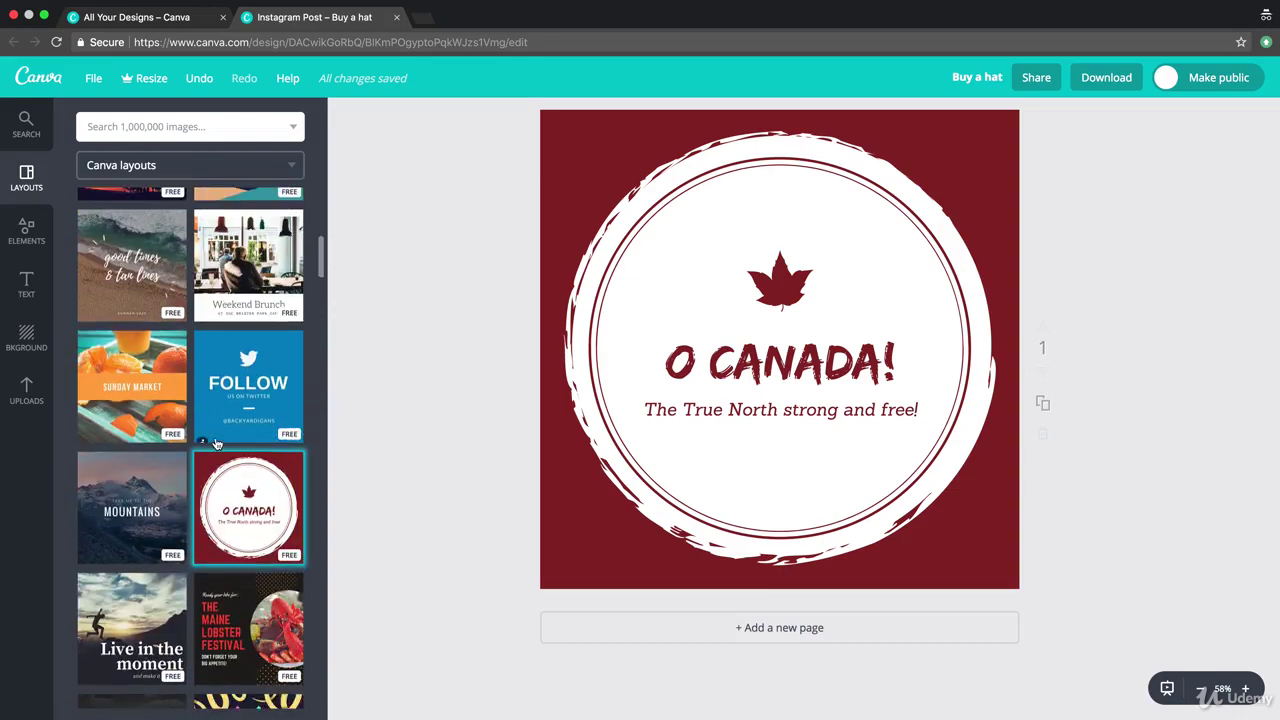
scroll(215, 443, up, 5)
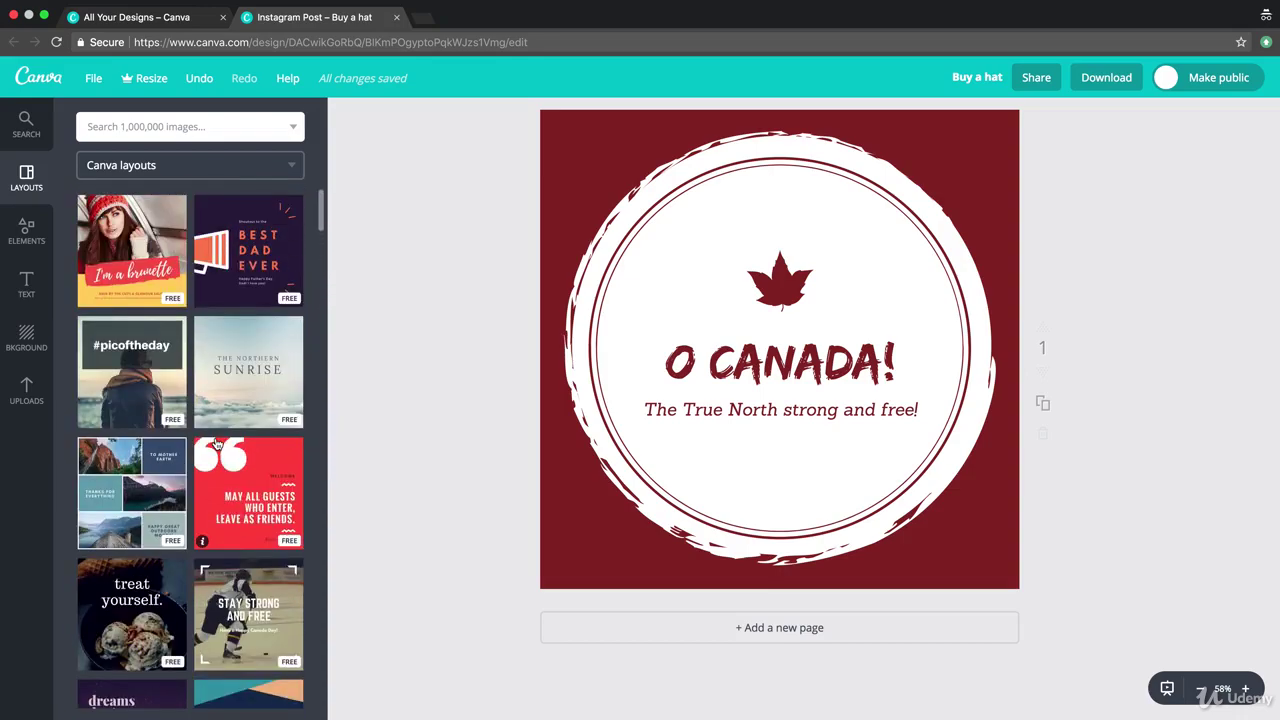
scroll(260, 439, down, 20)
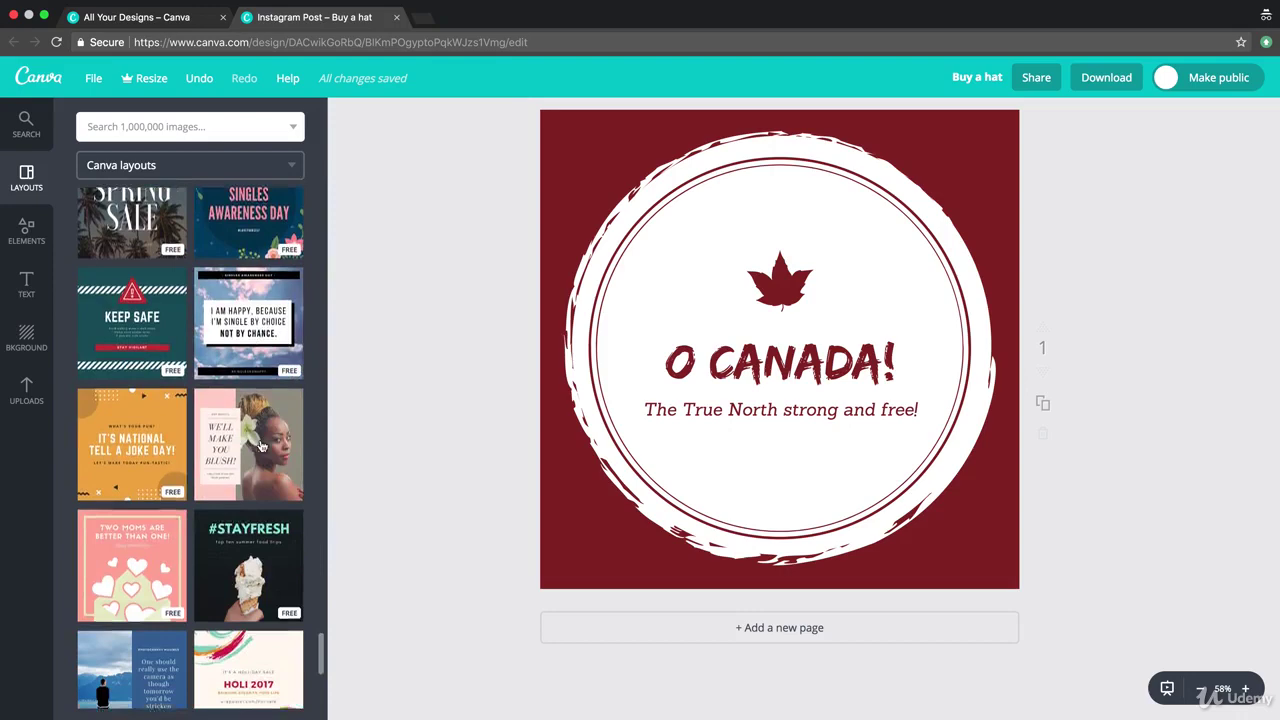
scroll(260, 443, down, 10)
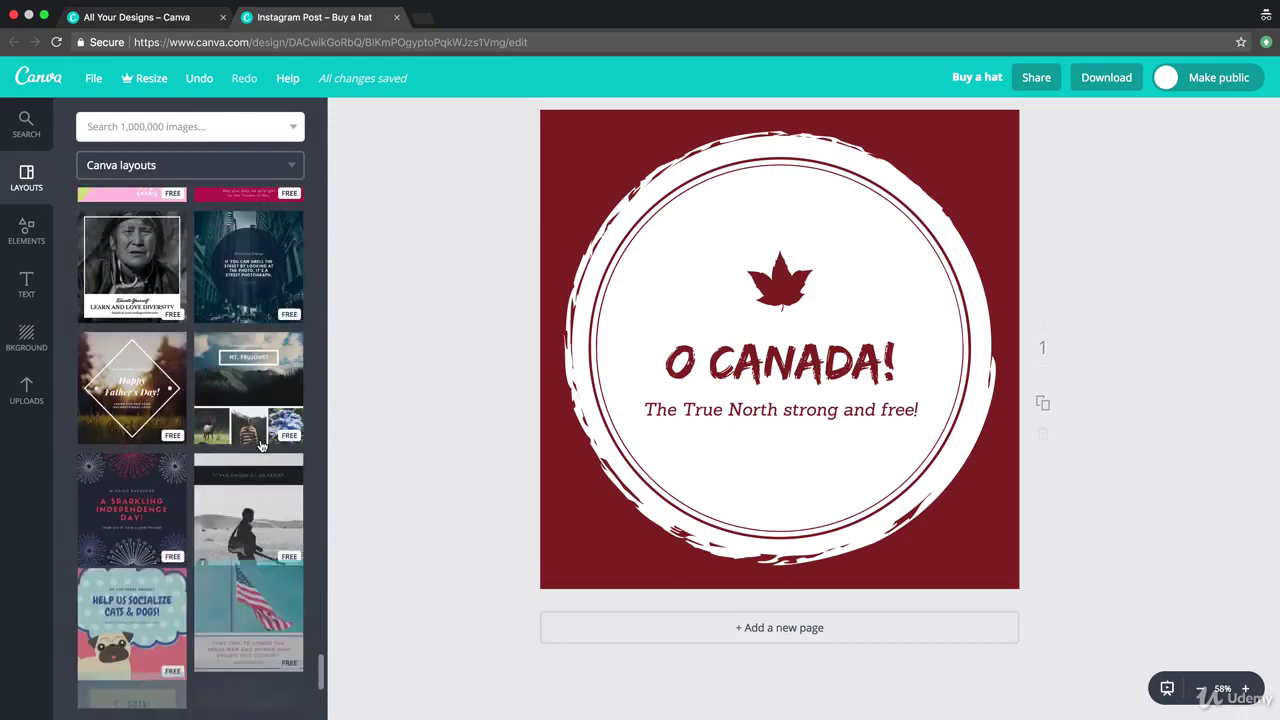
scroll(260, 443, down, 10)
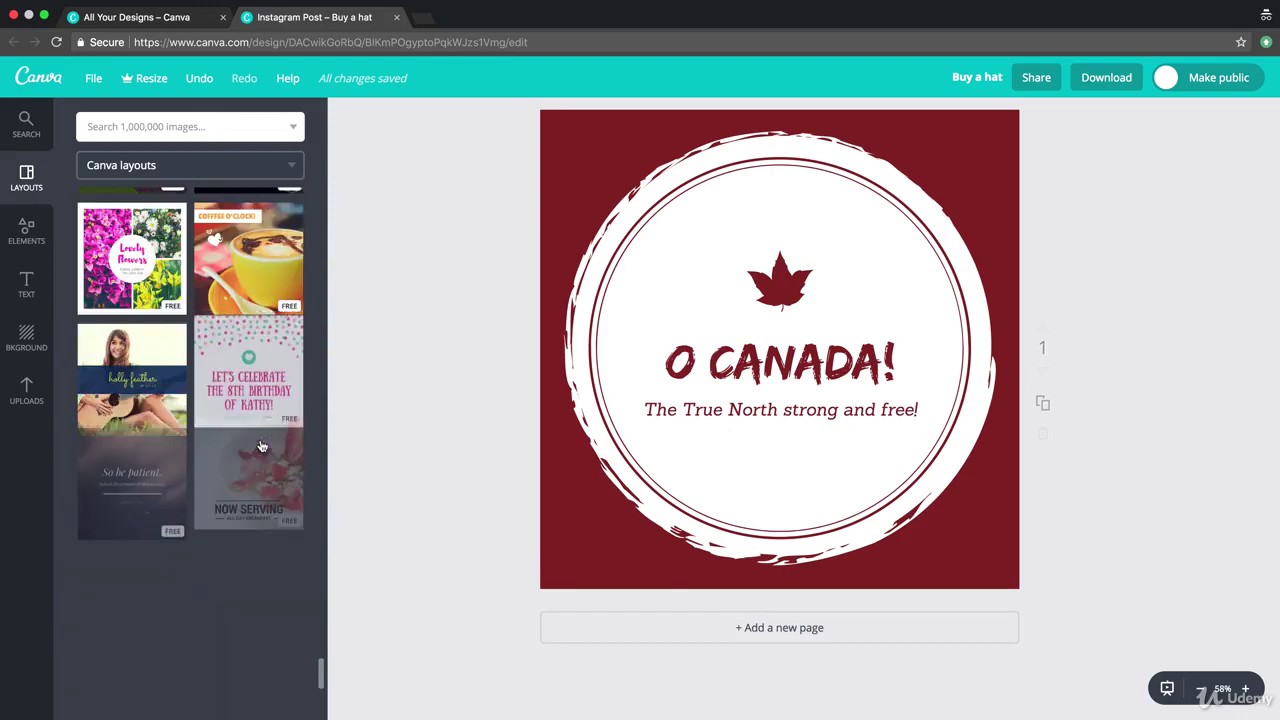
scroll(260, 443, down, 10)
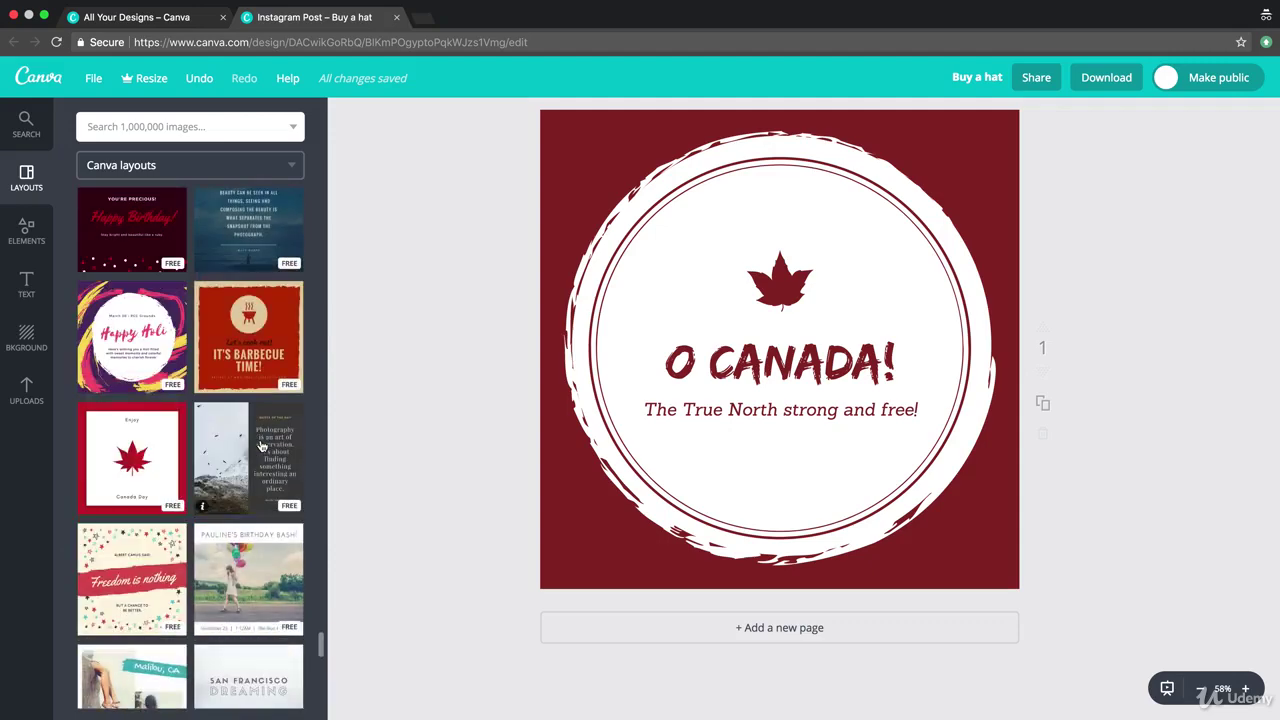
scroll(260, 443, down, 10)
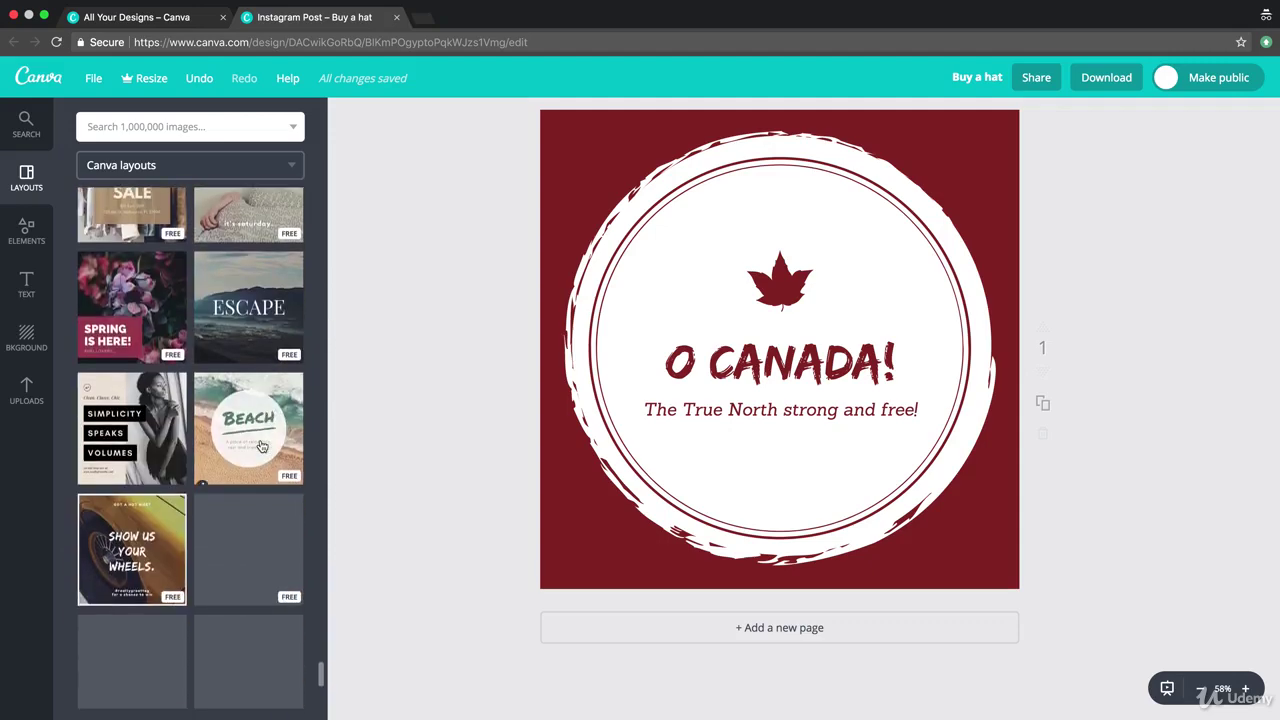
scroll(260, 445, down, 5)
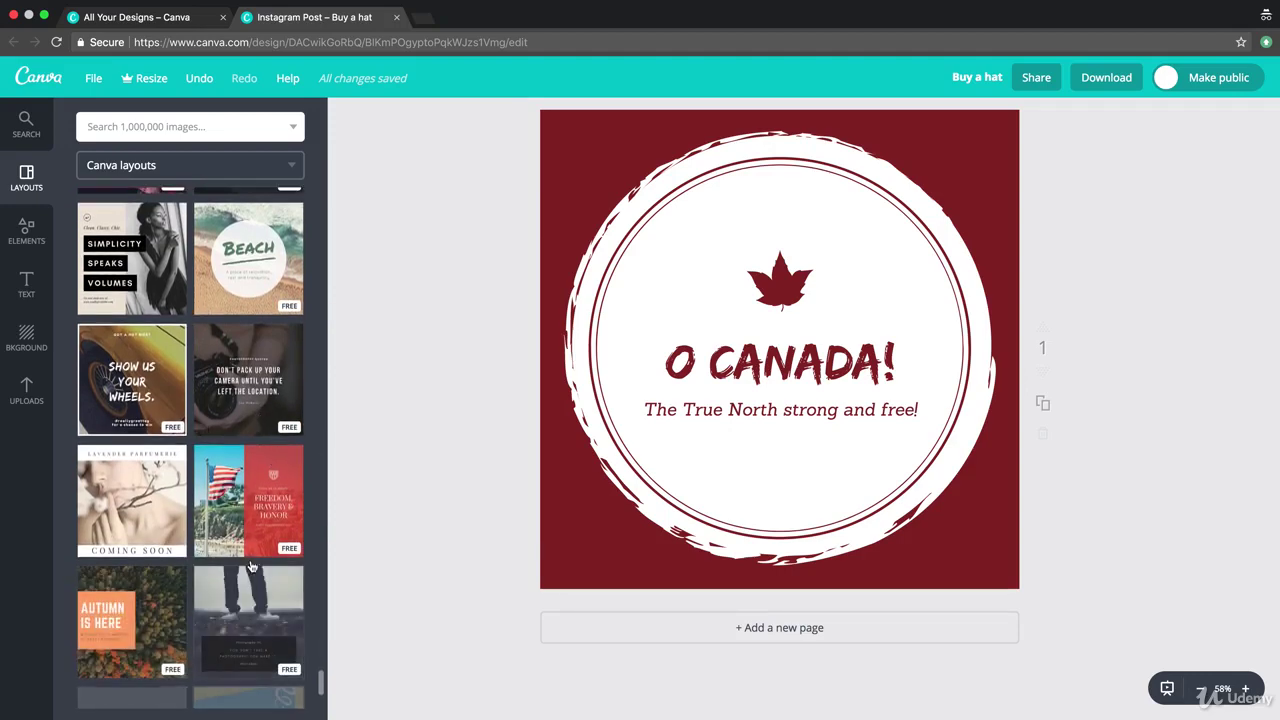
click(222, 621)
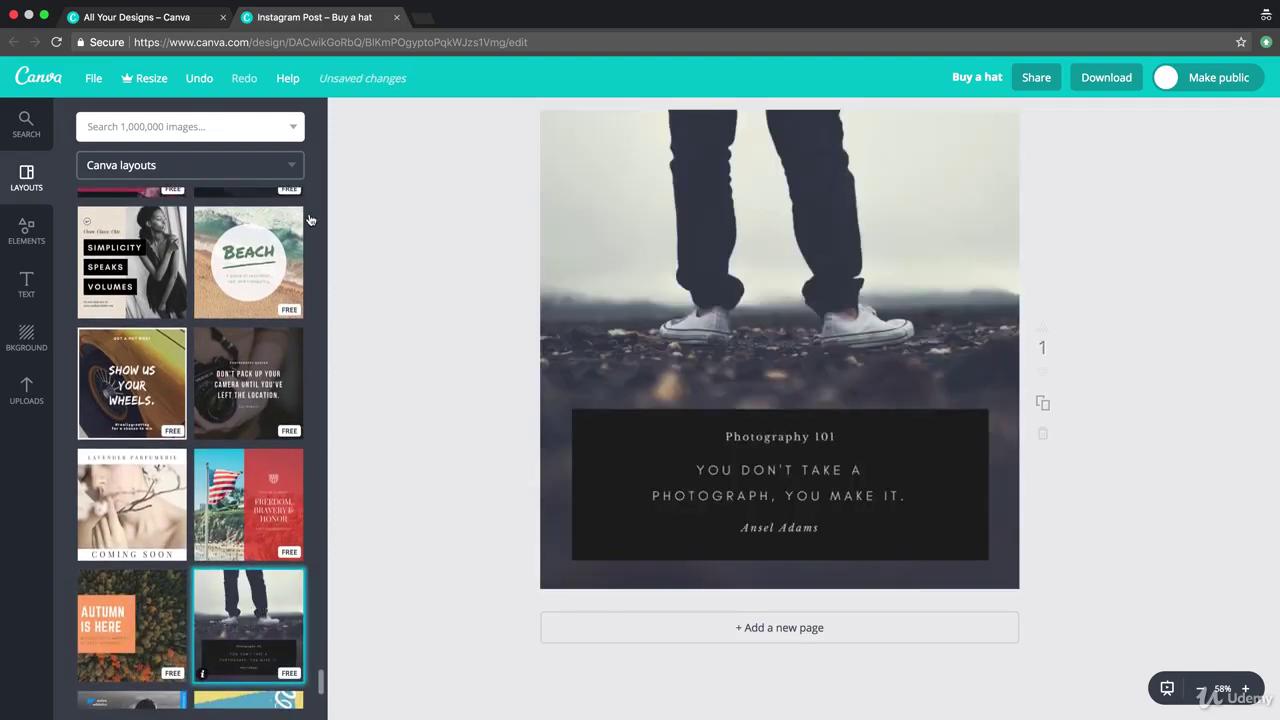